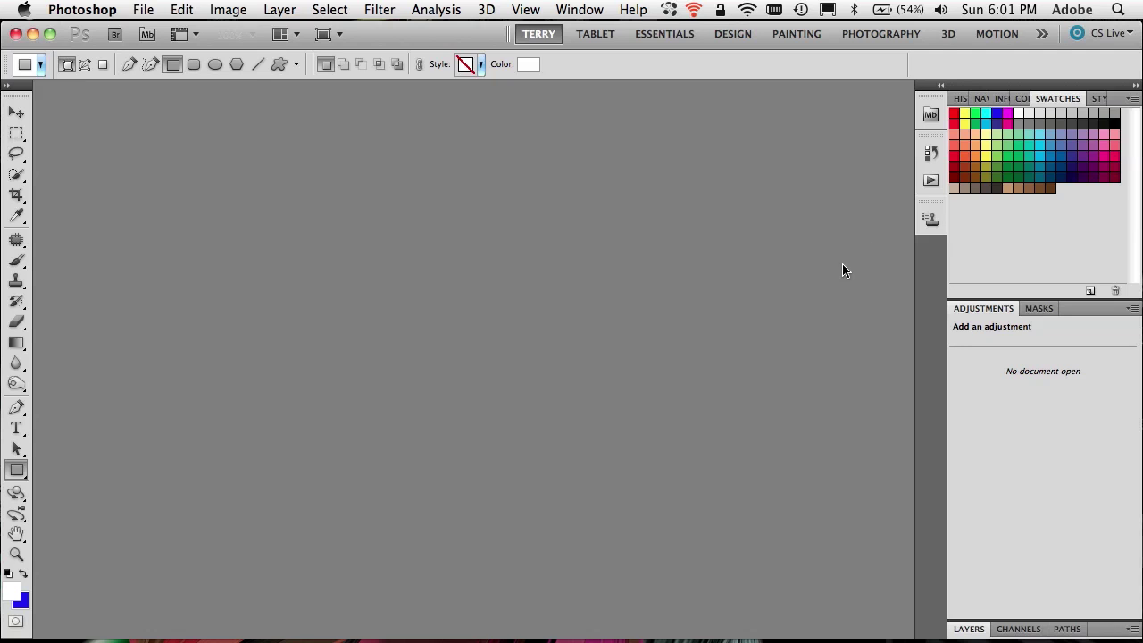
# - Search Mini Bridge for beach.psd and open it as a document
pyautogui.click(932, 117)
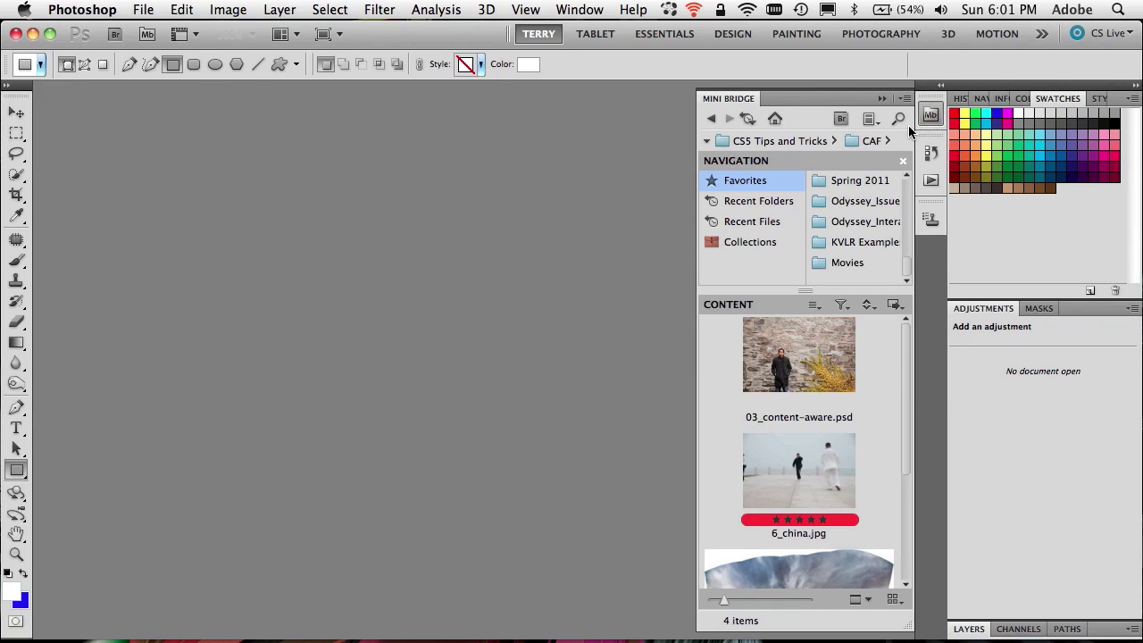
pyautogui.click(898, 118)
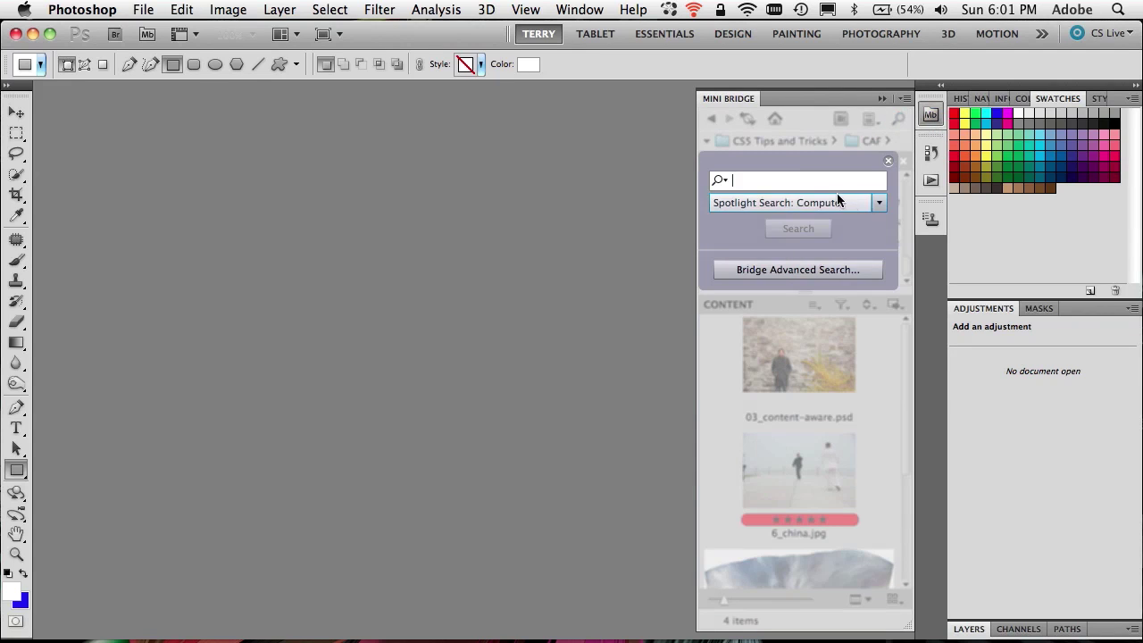
pyautogui.write('beach.pds')
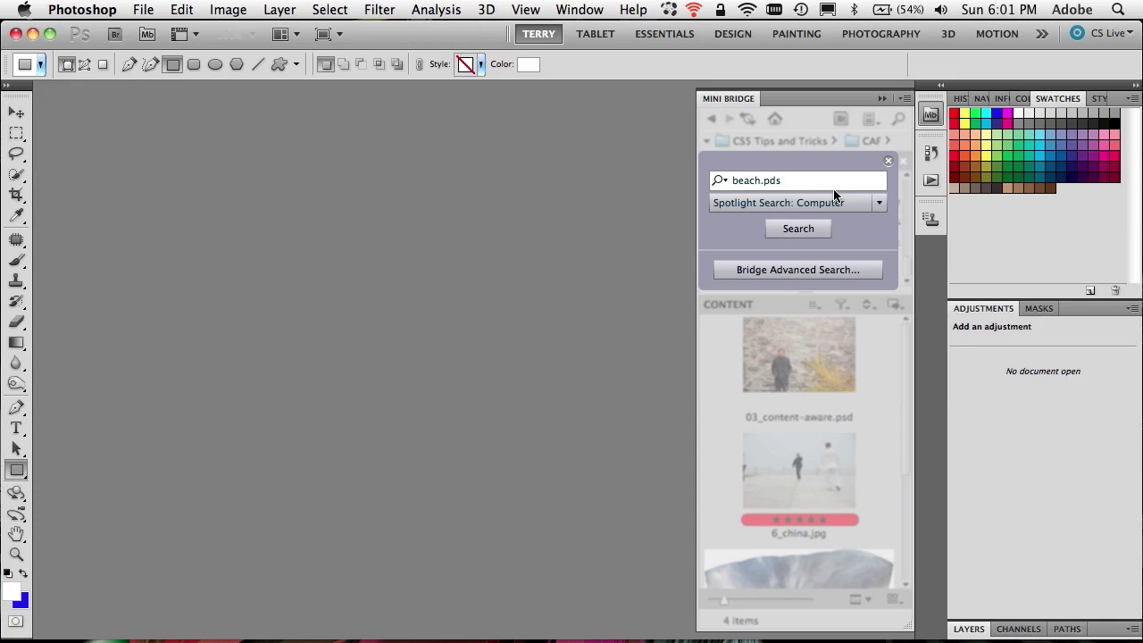
pyautogui.press('BackSpace')
pyautogui.press('BackSpace')
pyautogui.write('sd')
pyautogui.click(816, 232)
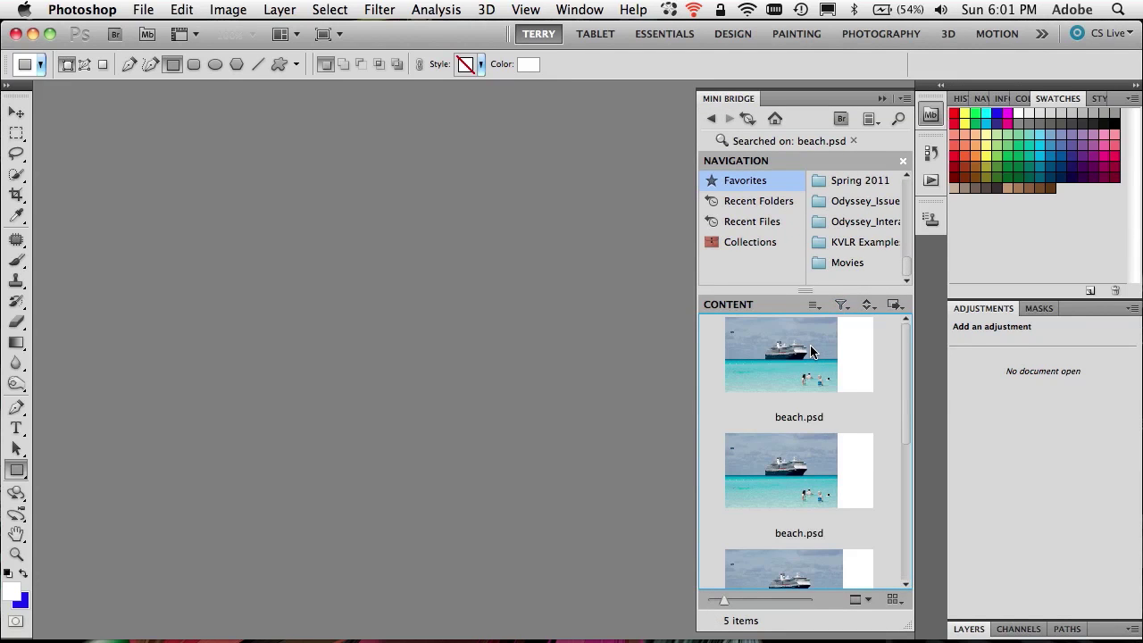
pyautogui.doubleClick(811, 352)
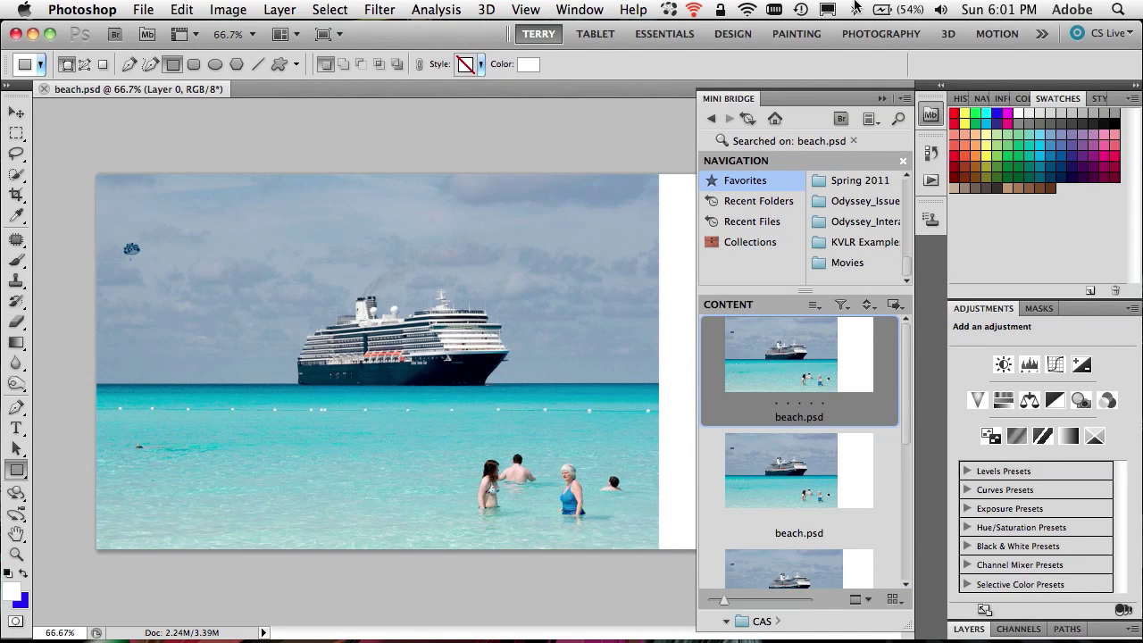
# - Collapse Mini Bridge, expand the Layers panel, and toggle Layer 0's visibility off and on twice
pyautogui.click(882, 99)
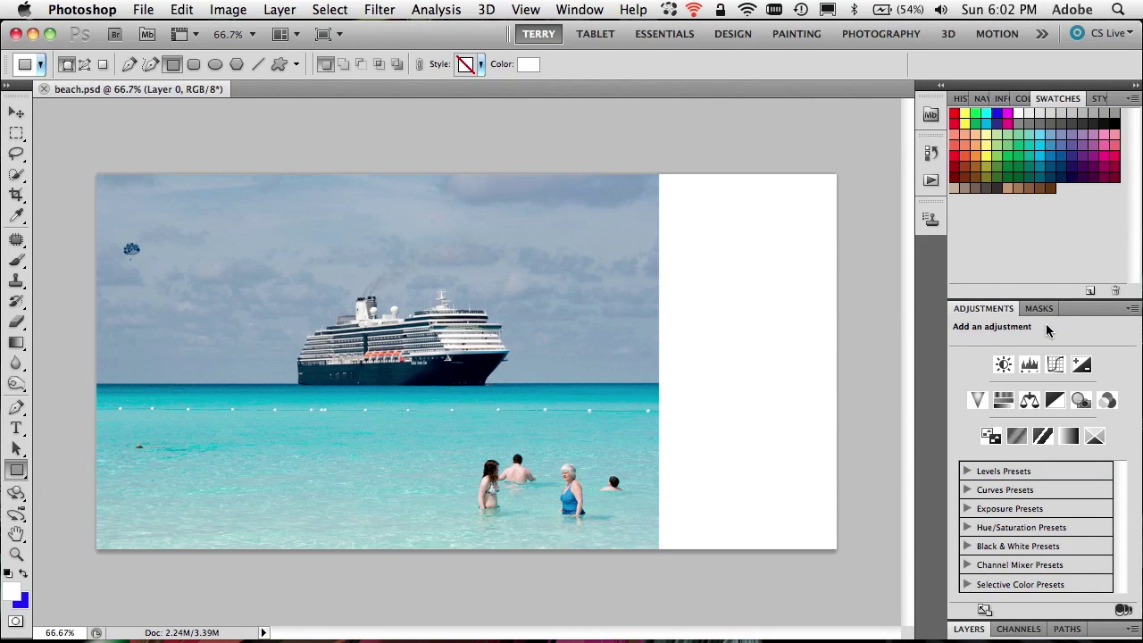
pyautogui.click(973, 630)
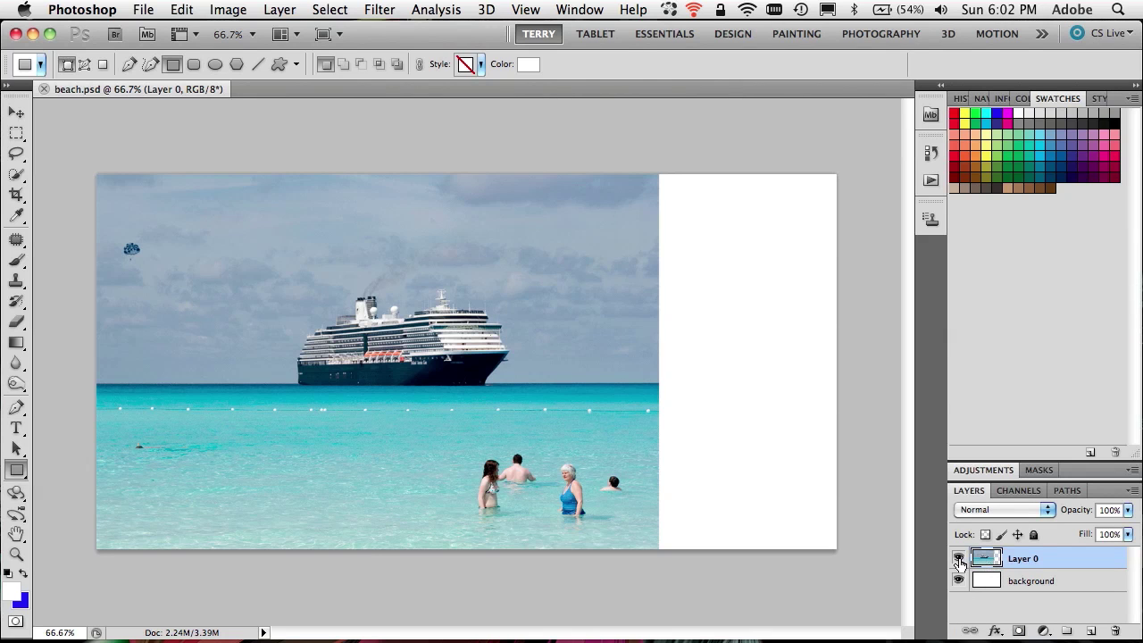
pyautogui.click(958, 559)
pyautogui.click(958, 559)
pyautogui.click(958, 559)
pyautogui.click(959, 559)
# - Free-transform Layer 0 wider to the canvas's right edge, then cancel the stretch
pyautogui.hotkey('ctrl', 't')
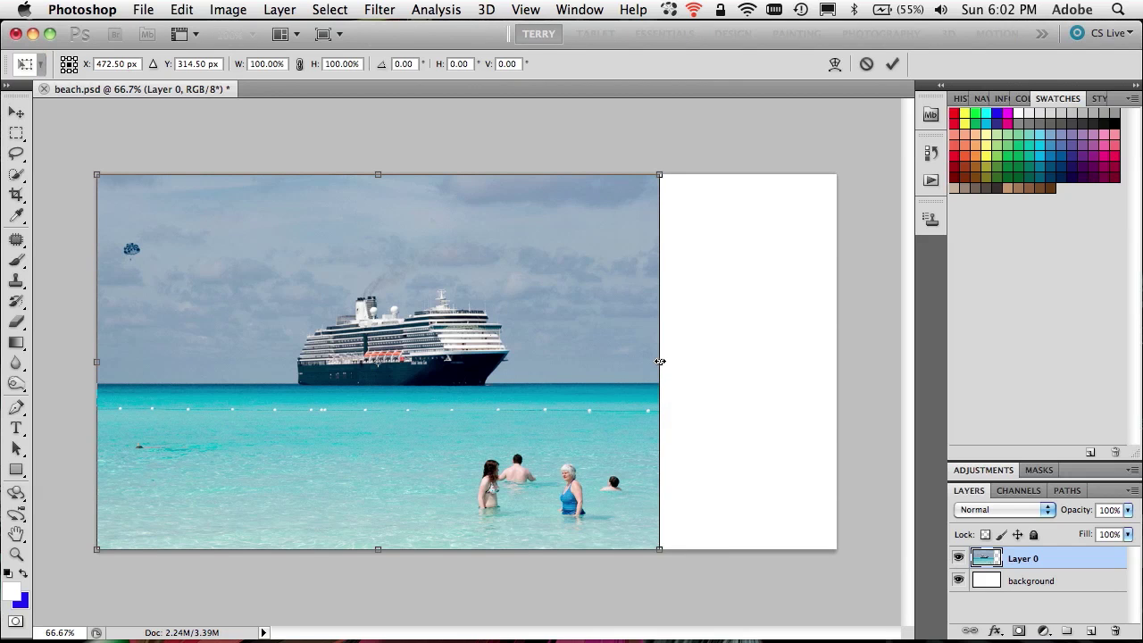
pyautogui.moveTo(660, 362); pyautogui.dragTo(837, 364)
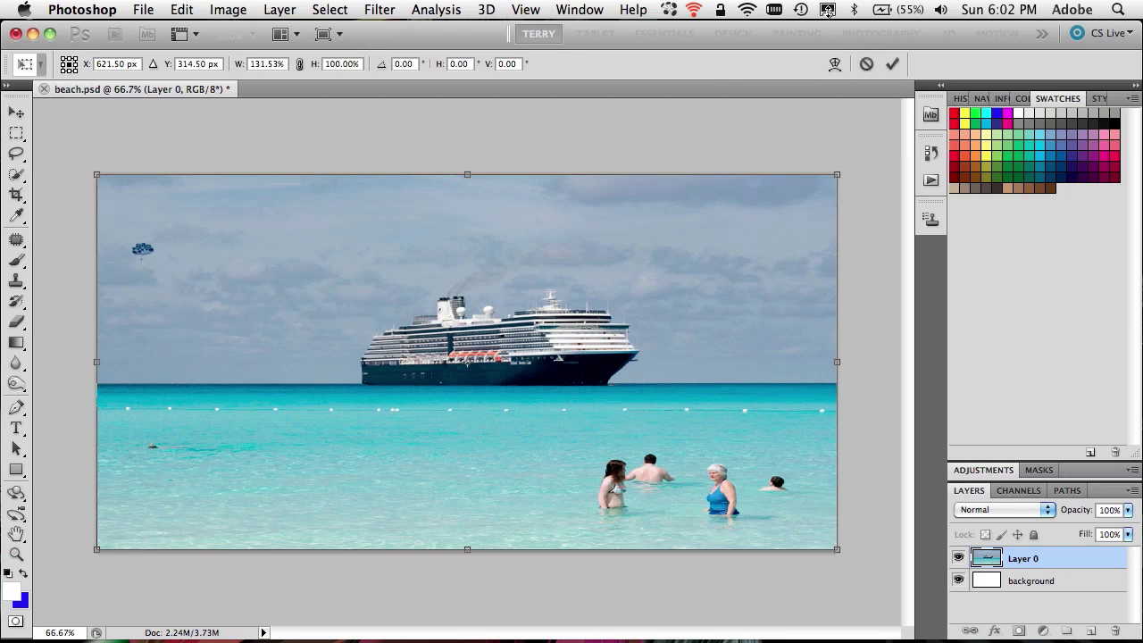
pyautogui.click(867, 64)
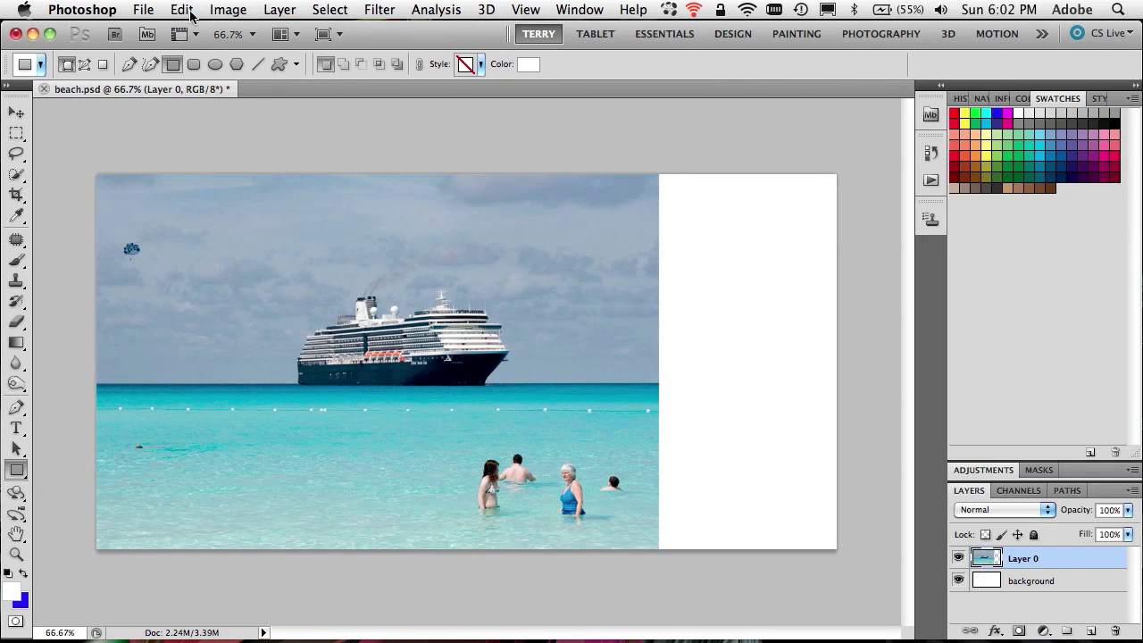
# - Content-aware scale Layer 0 out to the canvas's right edge at 131.53% width and commit
pyautogui.click(186, 12)
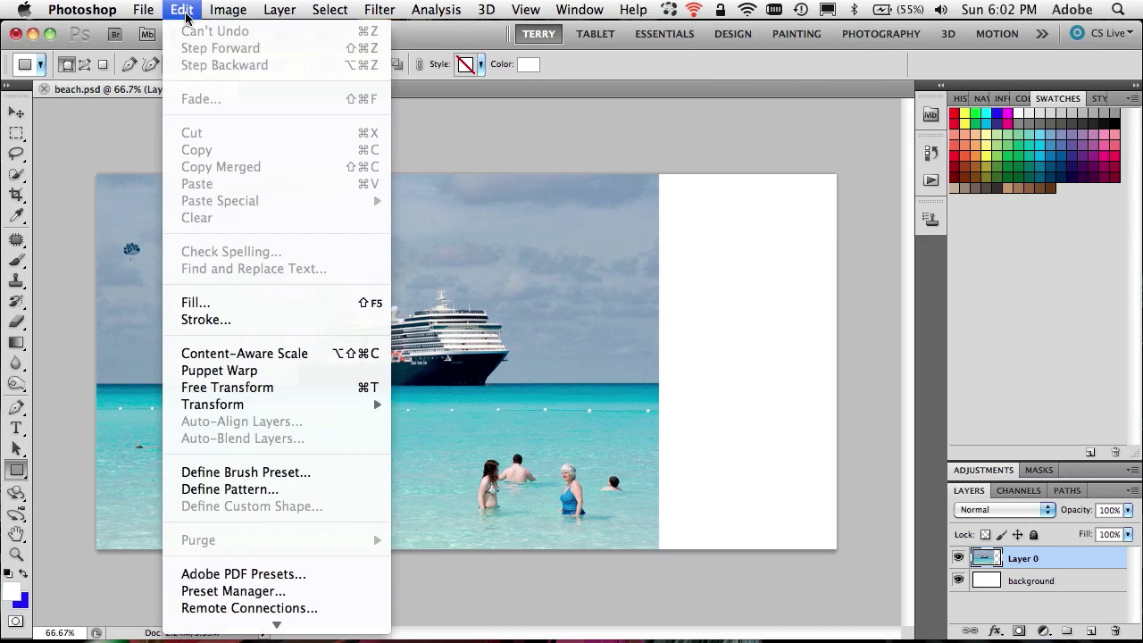
pyautogui.click(297, 356)
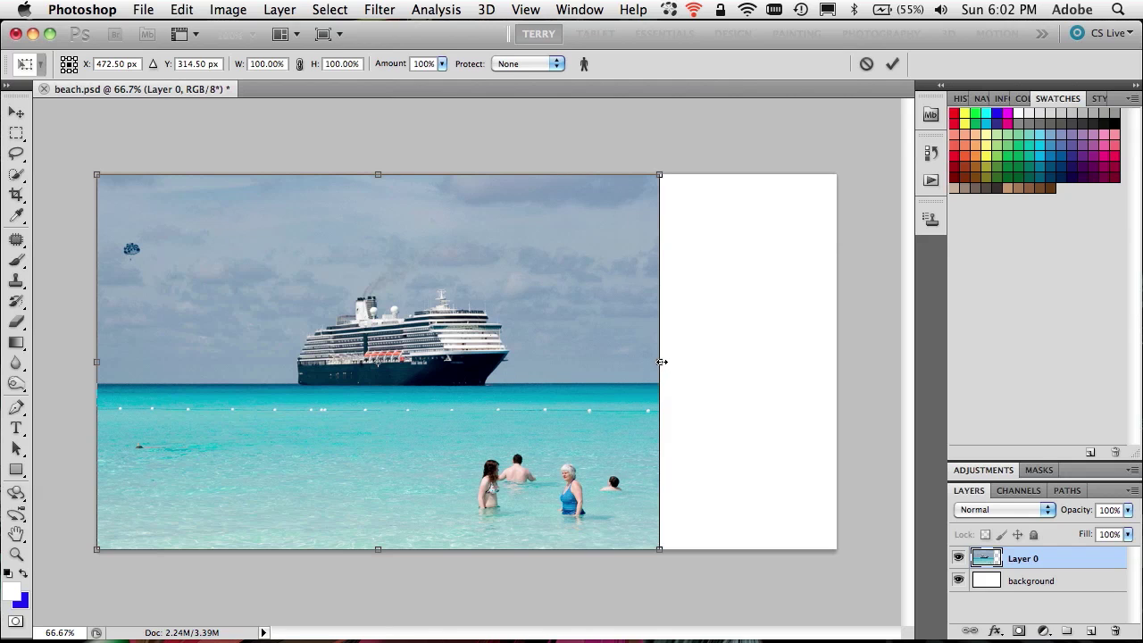
pyautogui.moveTo(661, 362); pyautogui.dragTo(839, 366)
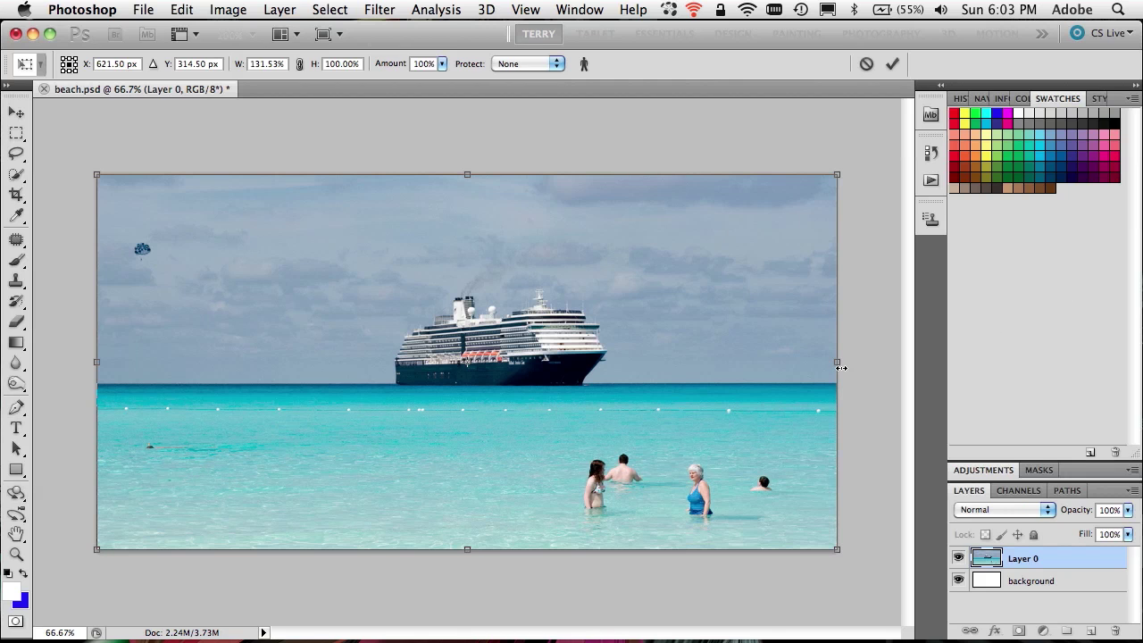
pyautogui.moveTo(842, 364); pyautogui.dragTo(367, 380)
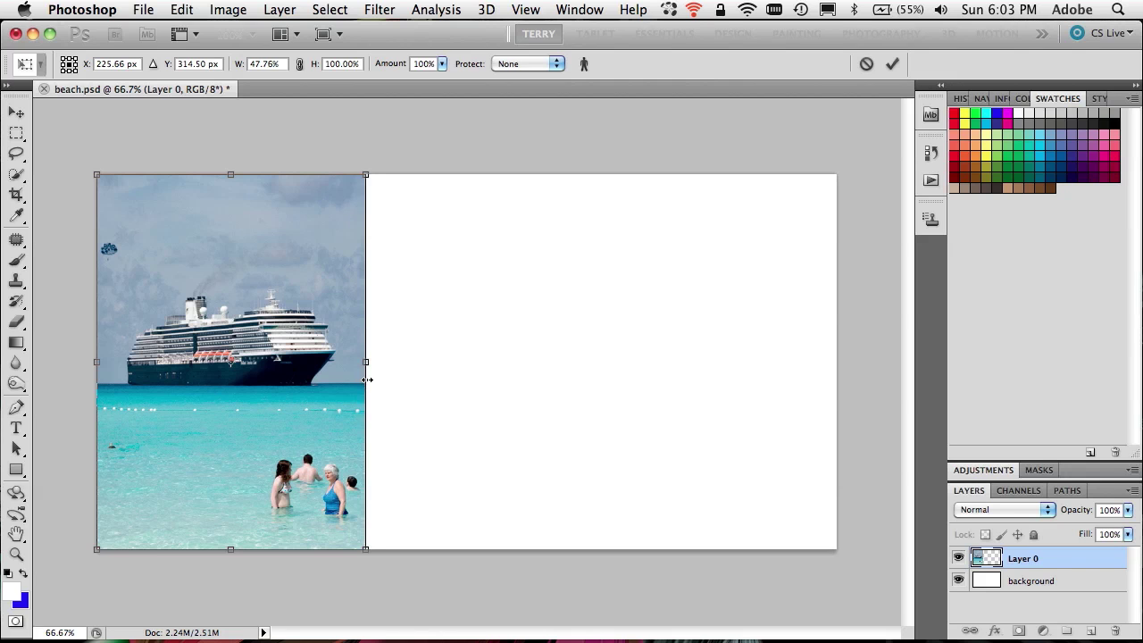
pyautogui.moveTo(367, 379); pyautogui.dragTo(835, 378)
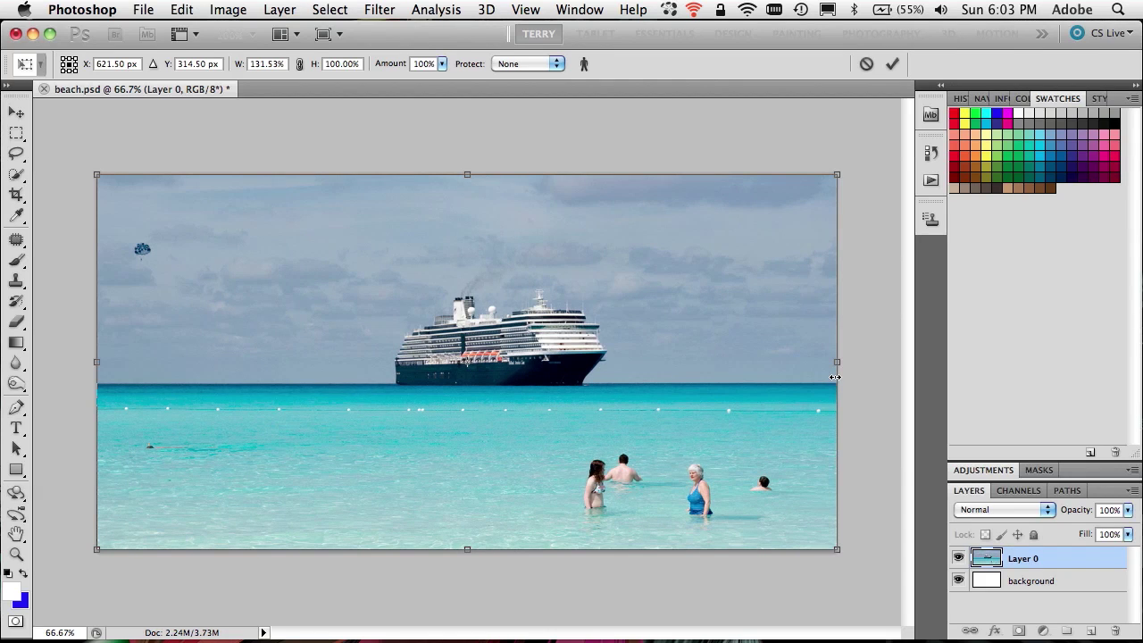
pyautogui.press('Return')
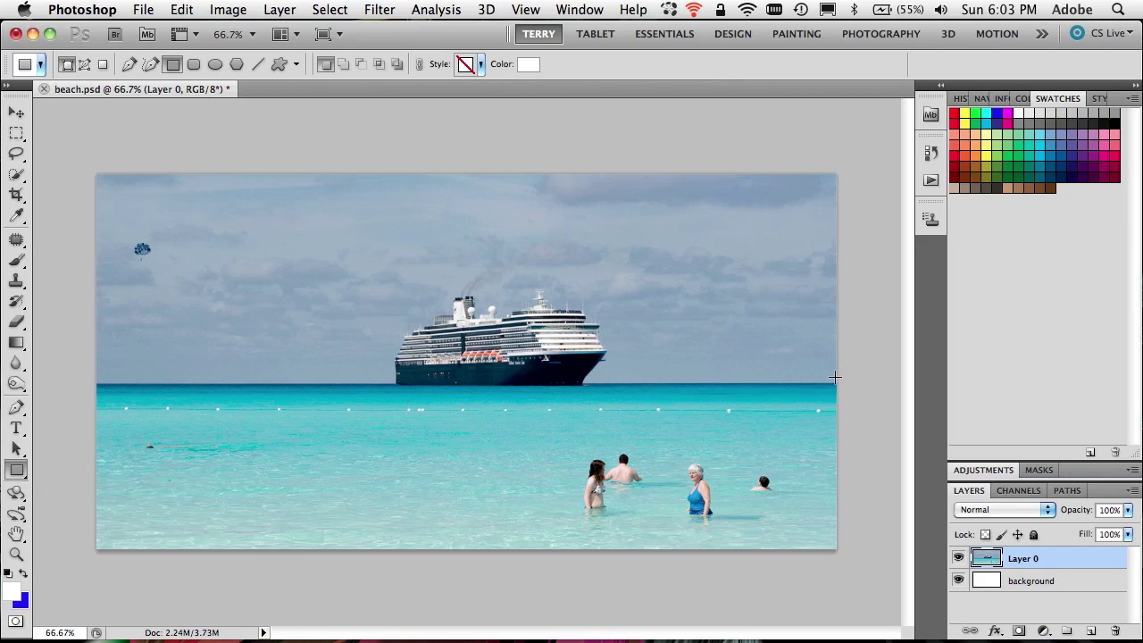
# - Close beach.psd without saving and open 03_content-aware.psd from the CAF folder in Mini Bridge
pyautogui.press('super+w')
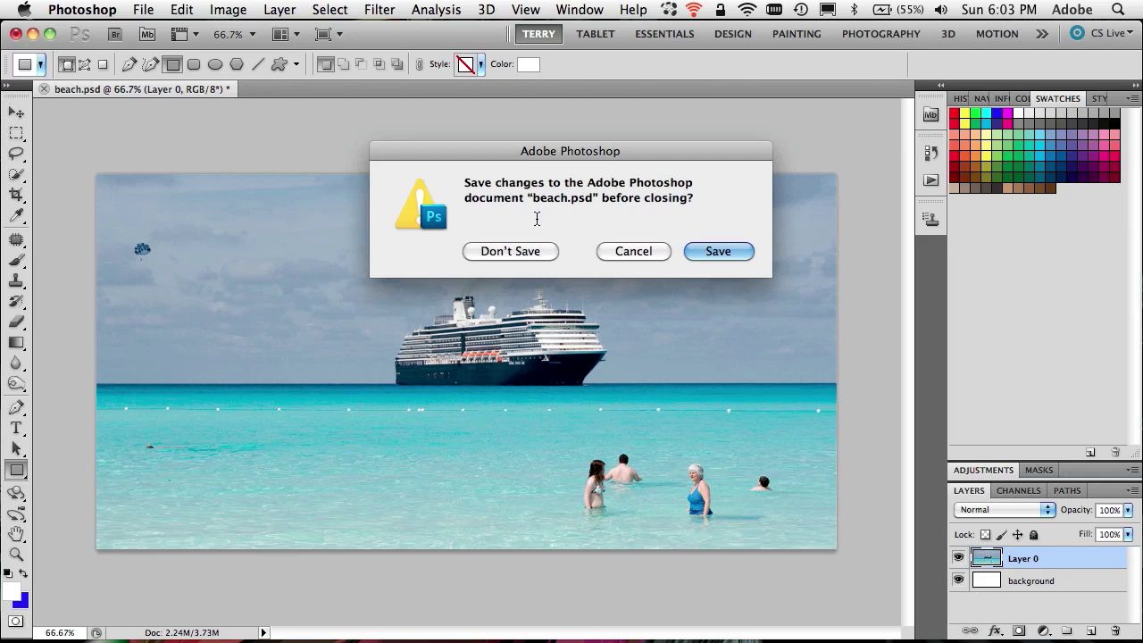
pyautogui.click(530, 251)
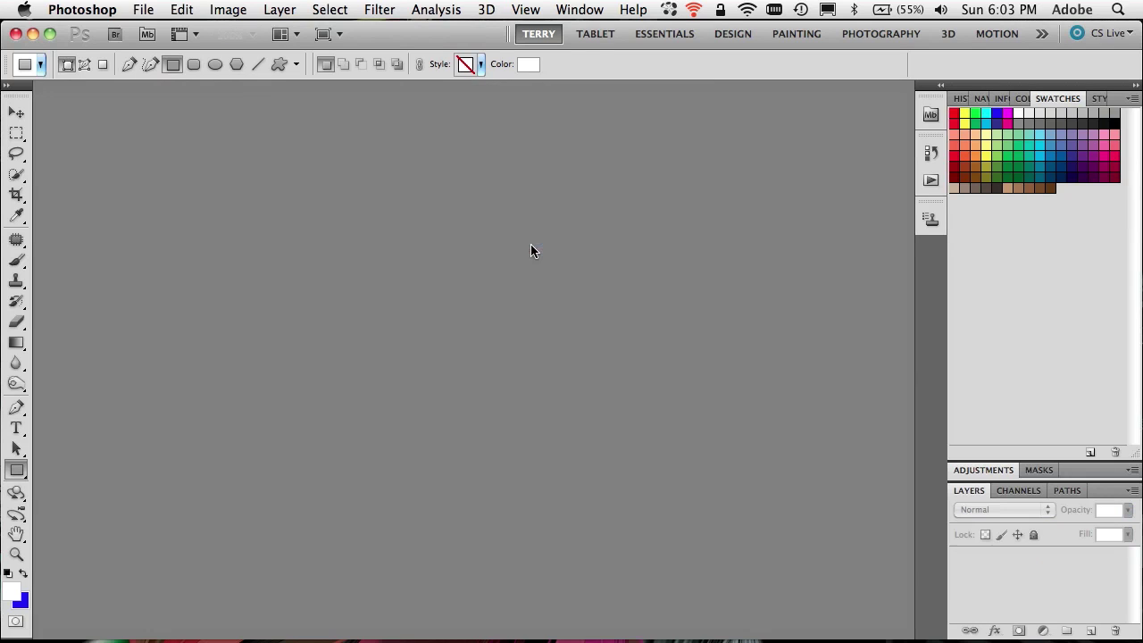
pyautogui.click(934, 120)
pyautogui.click(748, 120)
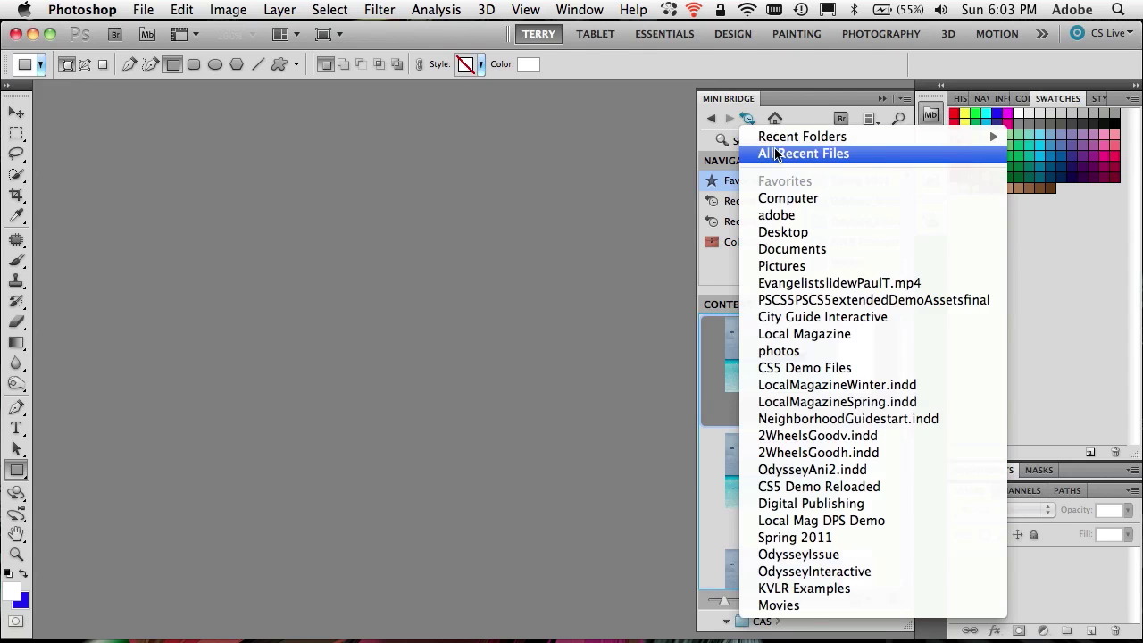
pyautogui.moveTo(778, 148)
pyautogui.click(654, 223)
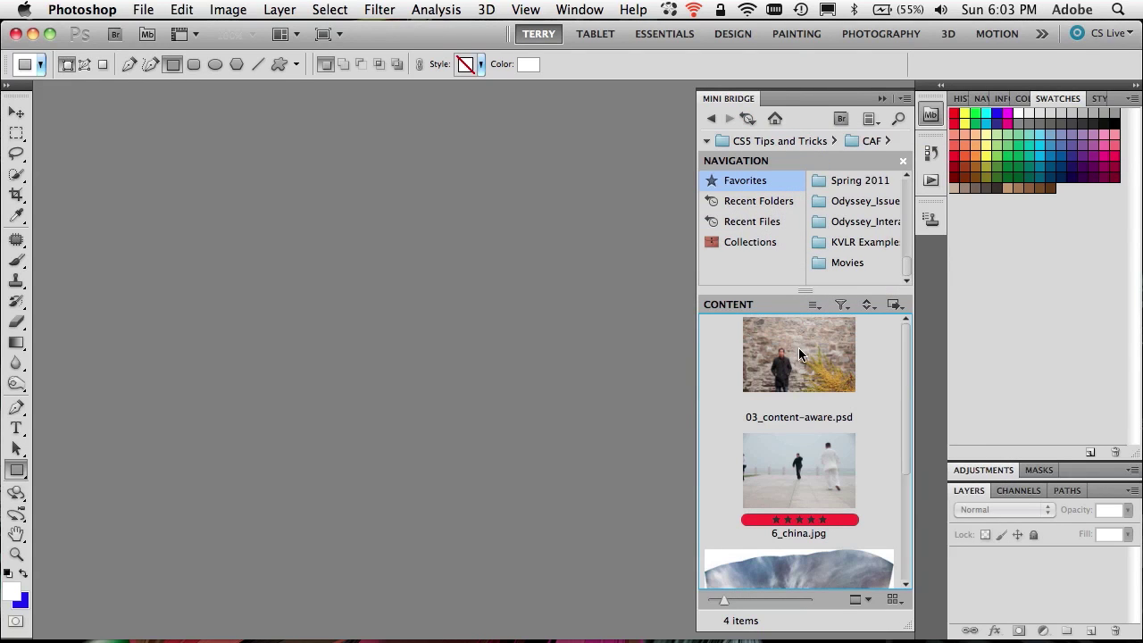
pyautogui.doubleClick(798, 349)
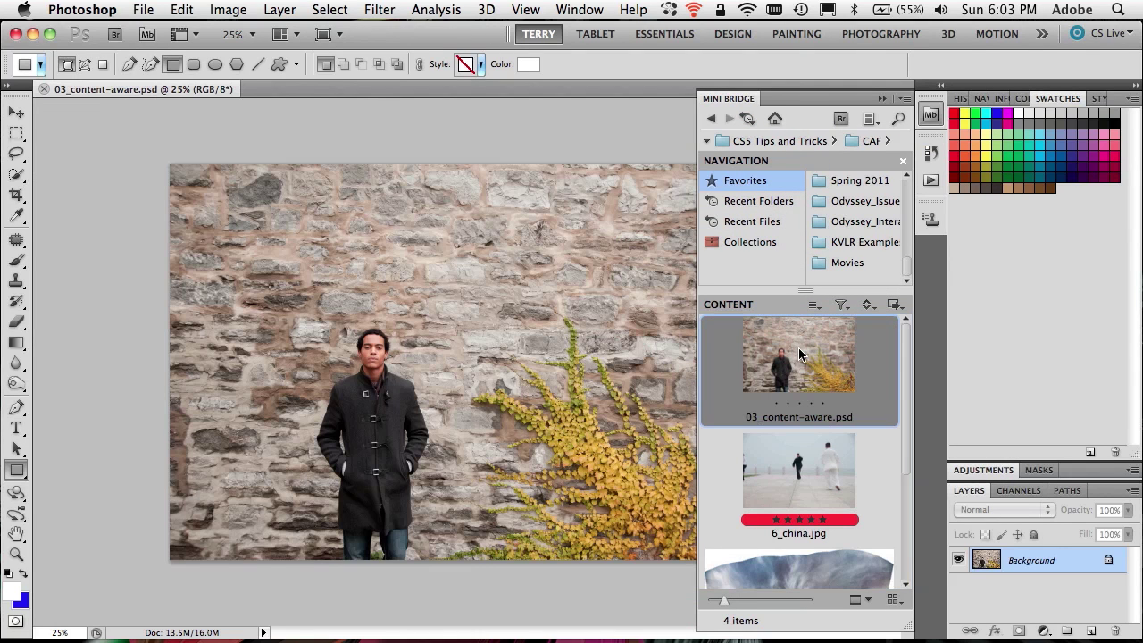
pyautogui.click(882, 98)
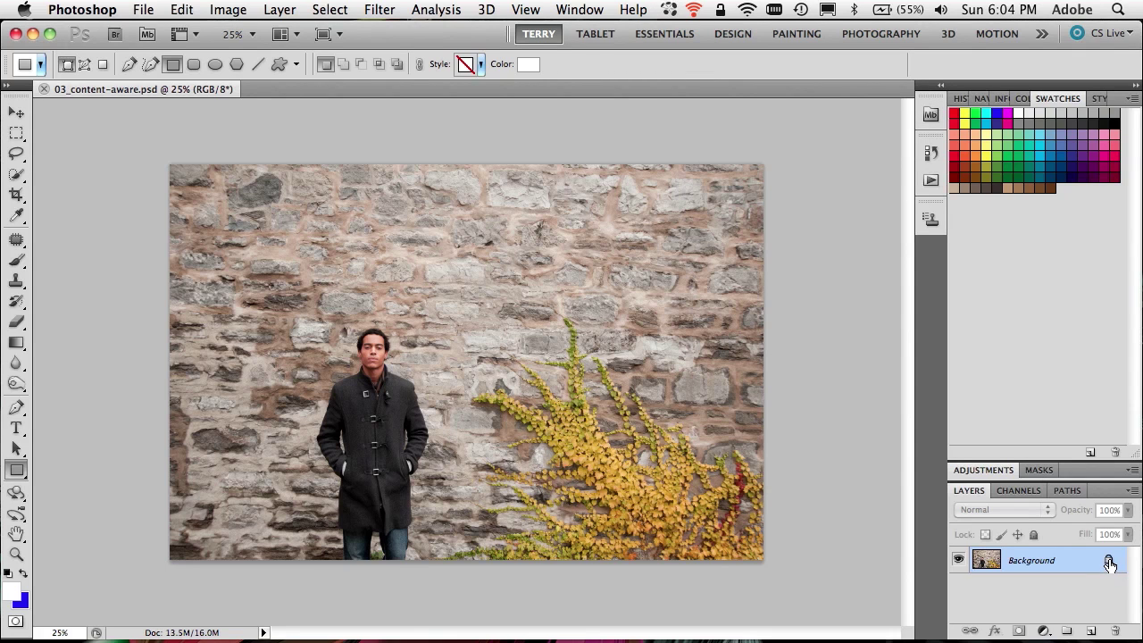
# - Unlock the Background into Layer 0, then trial a content-aware scale narrower and back
pyautogui.moveTo(1109, 565); pyautogui.dragTo(1115, 625)
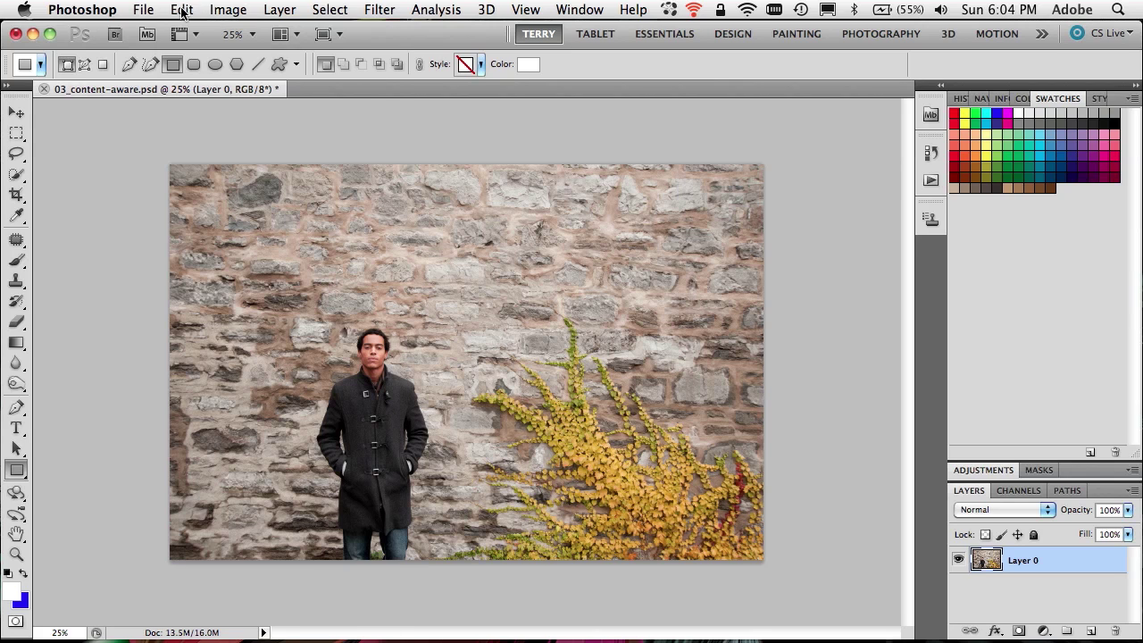
pyautogui.click(183, 11)
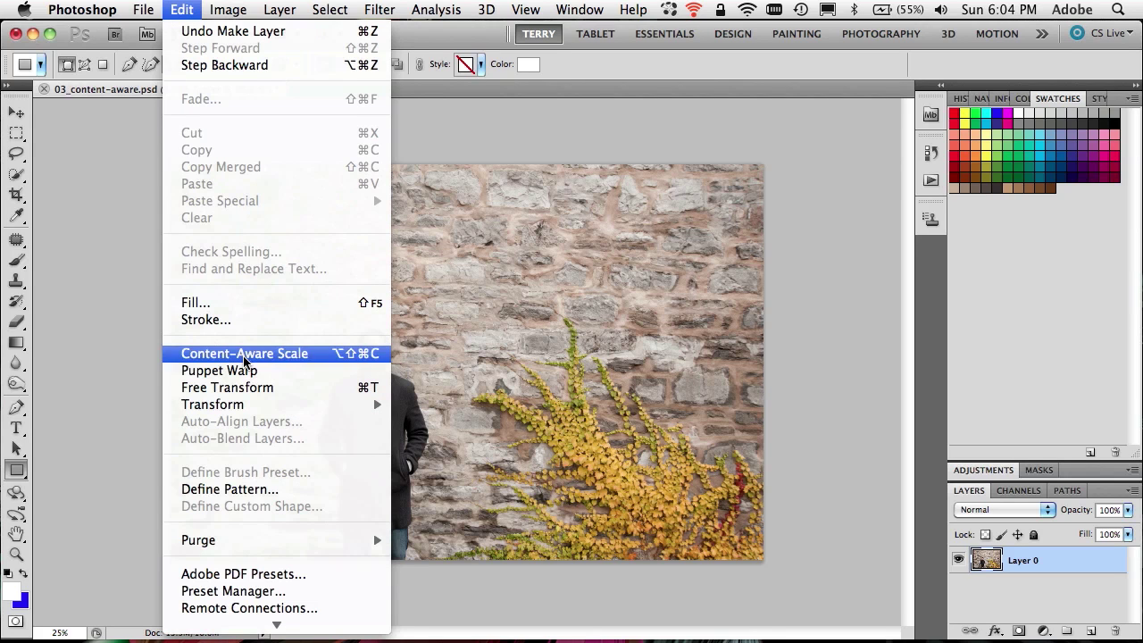
pyautogui.click(242, 354)
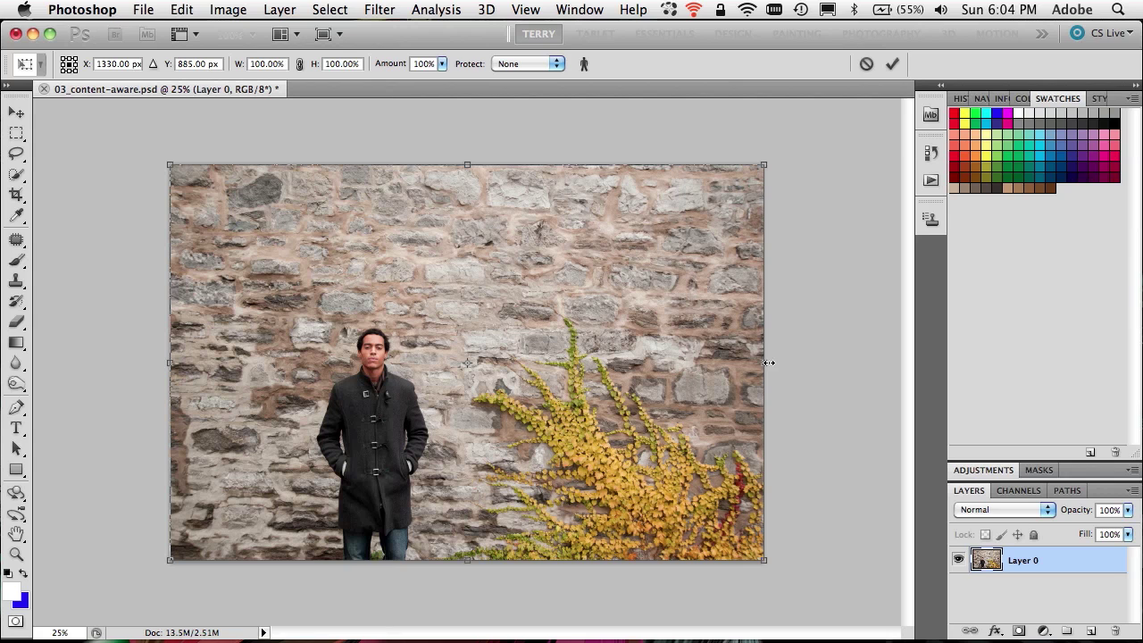
pyautogui.moveTo(769, 363); pyautogui.dragTo(520, 373)
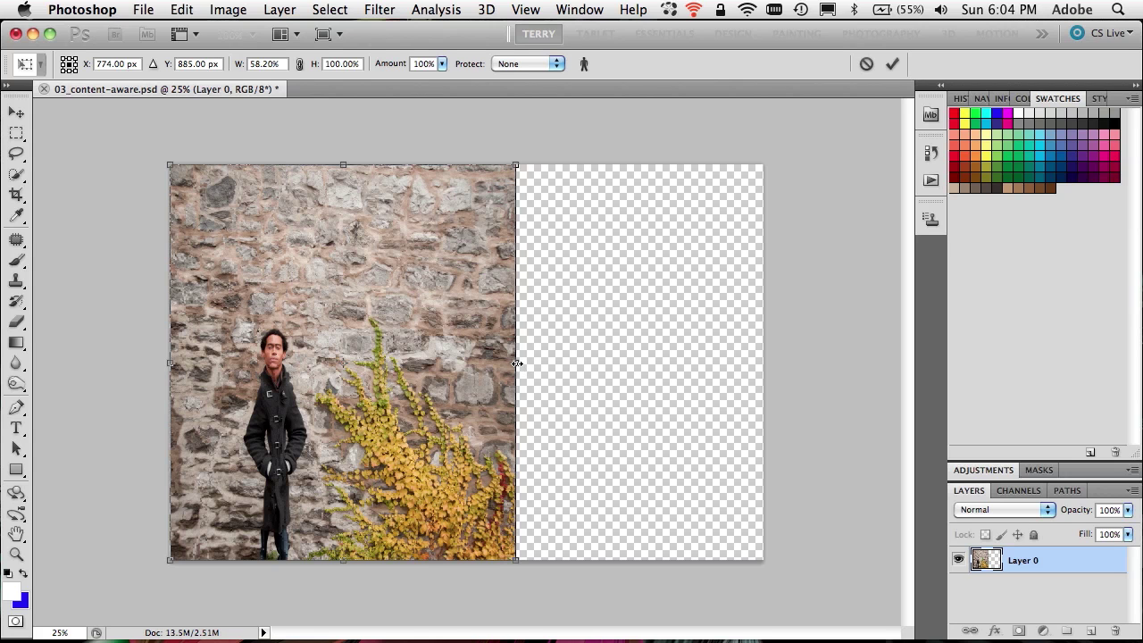
pyautogui.moveTo(517, 363); pyautogui.dragTo(761, 384)
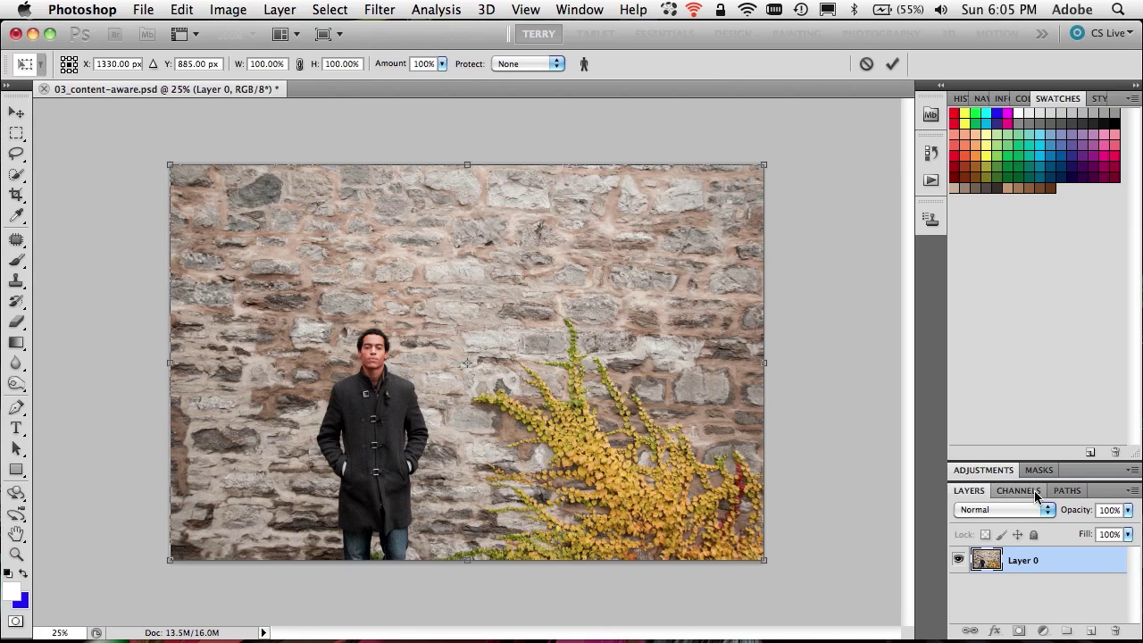
# - Check the saved selection channels, including model selection, in the Channels panel
pyautogui.click(1035, 490)
pyautogui.scroll(-1, 1034, 582)
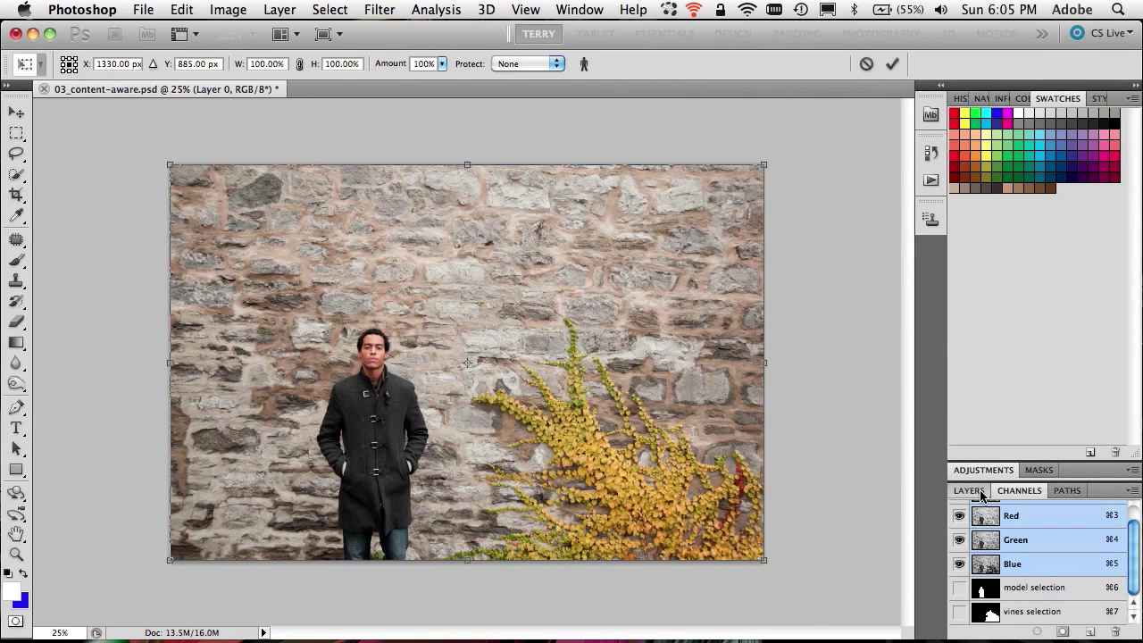
pyautogui.click(969, 490)
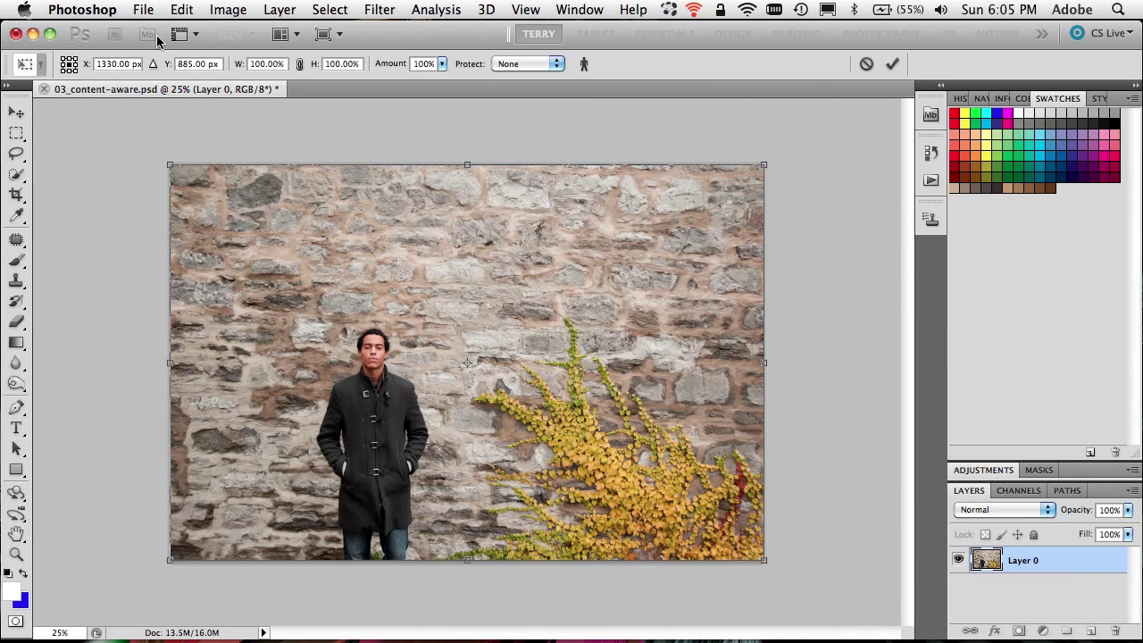
# - Restart Content-Aware Scale and set Protect to 'model selection'
pyautogui.click(183, 9)
pyautogui.click(194, 8)
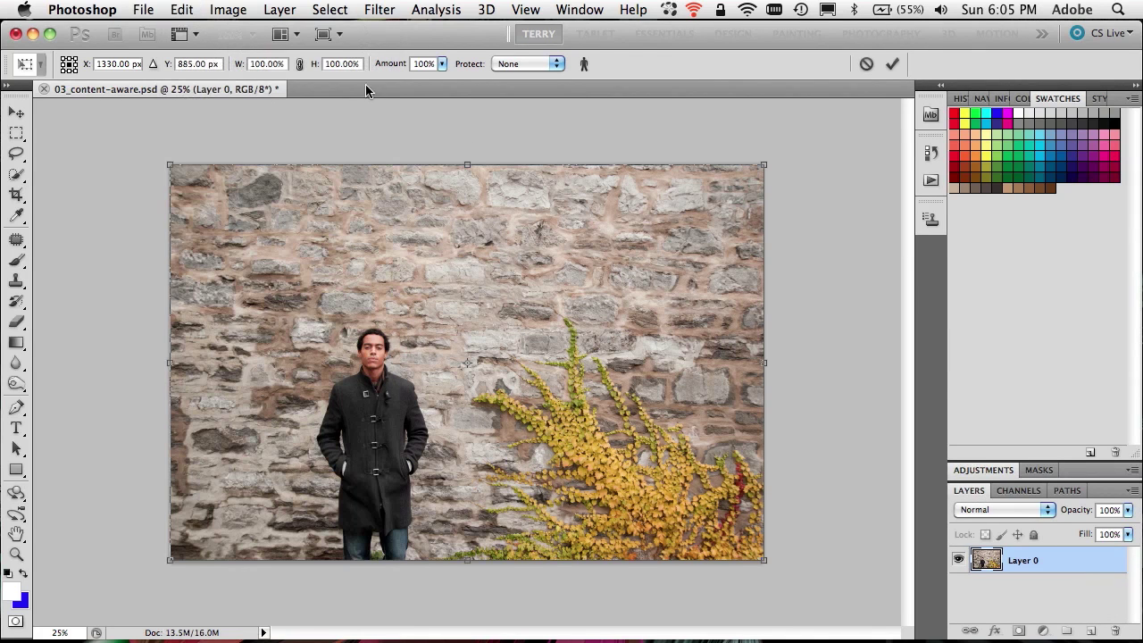
pyautogui.click(866, 64)
pyautogui.click(182, 10)
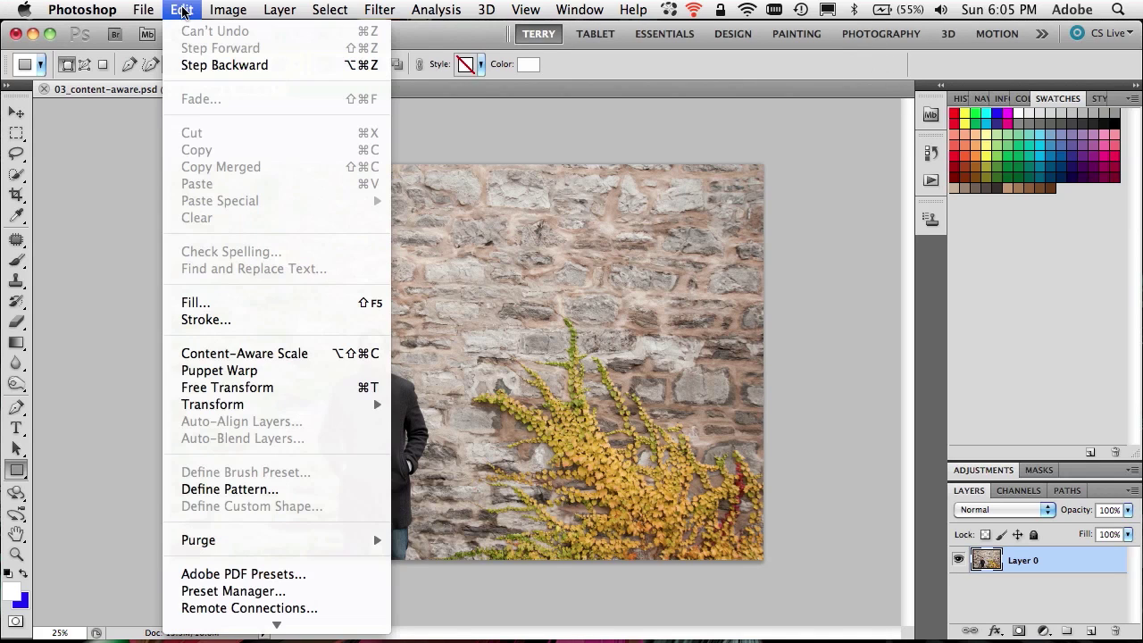
pyautogui.click(266, 354)
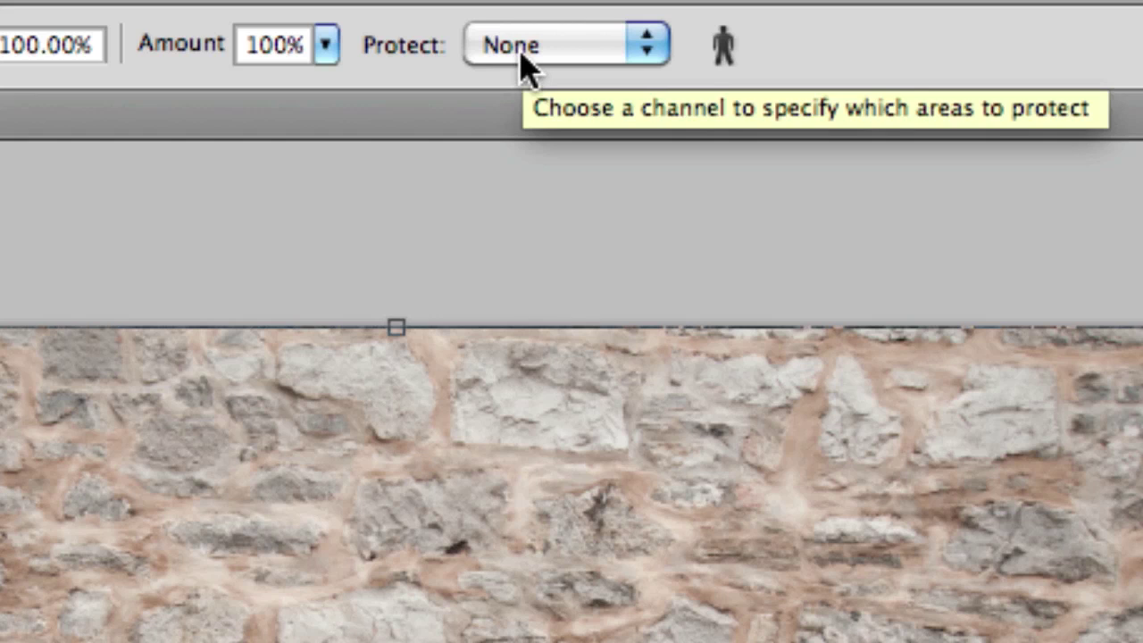
pyautogui.click(527, 64)
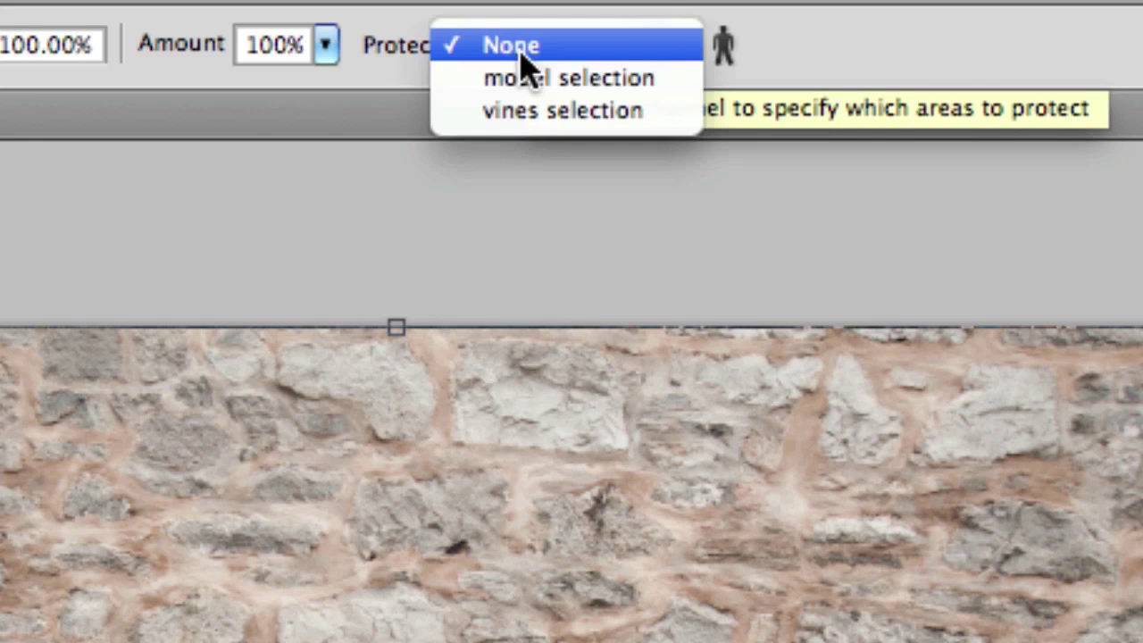
pyautogui.click(590, 88)
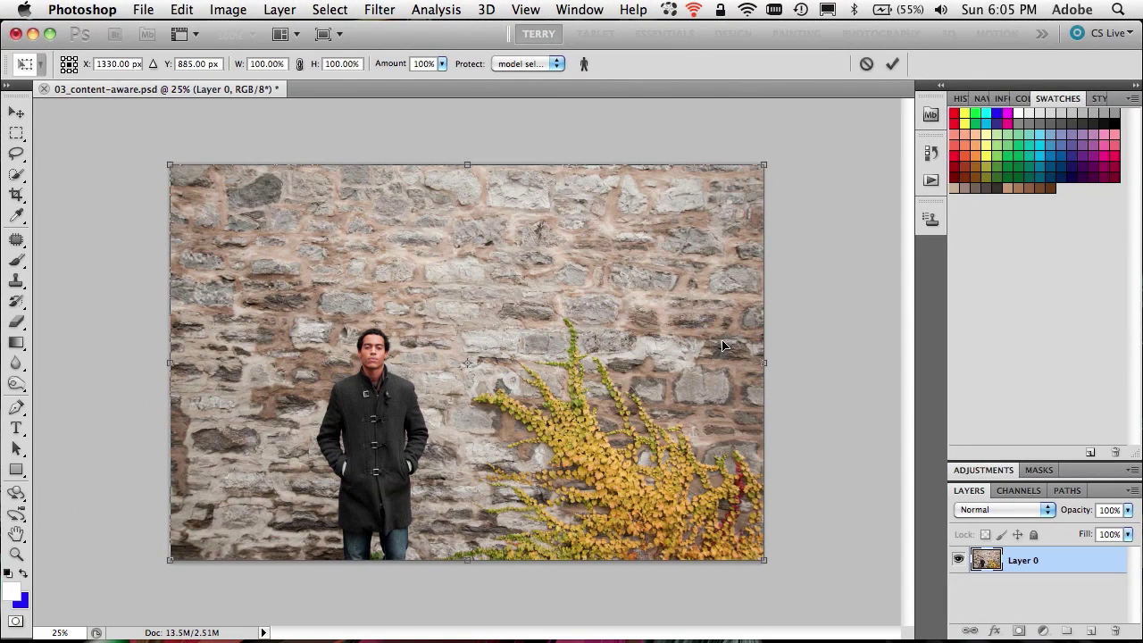
# - Drag the right handle in to about 74% width and commit the protected scale
pyautogui.moveTo(764, 363); pyautogui.dragTo(609, 353)
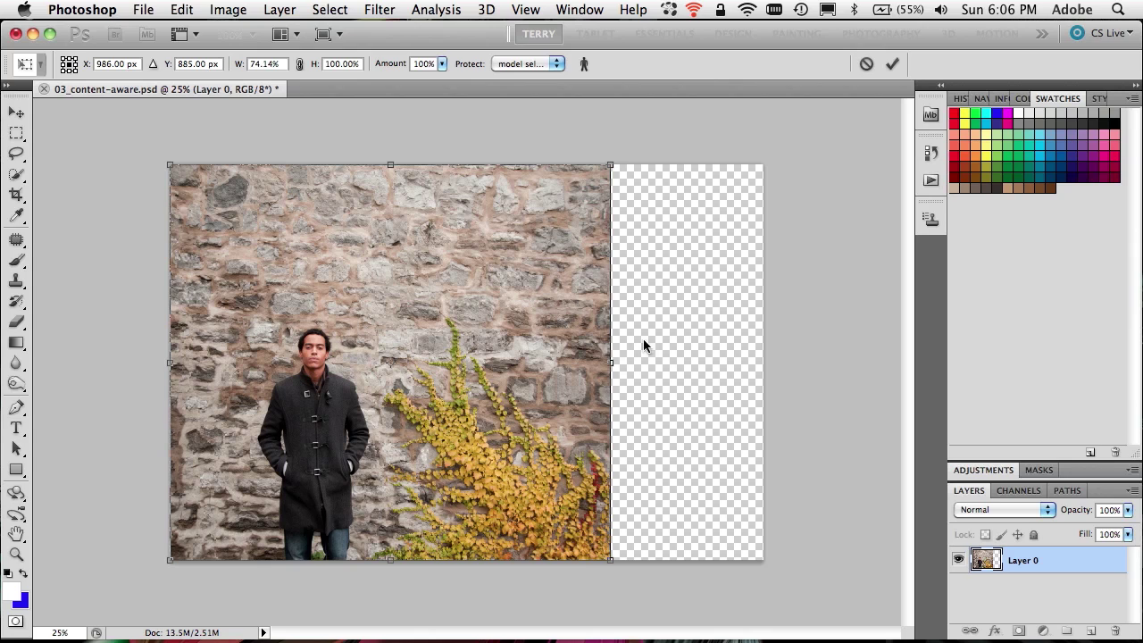
pyautogui.click(893, 62)
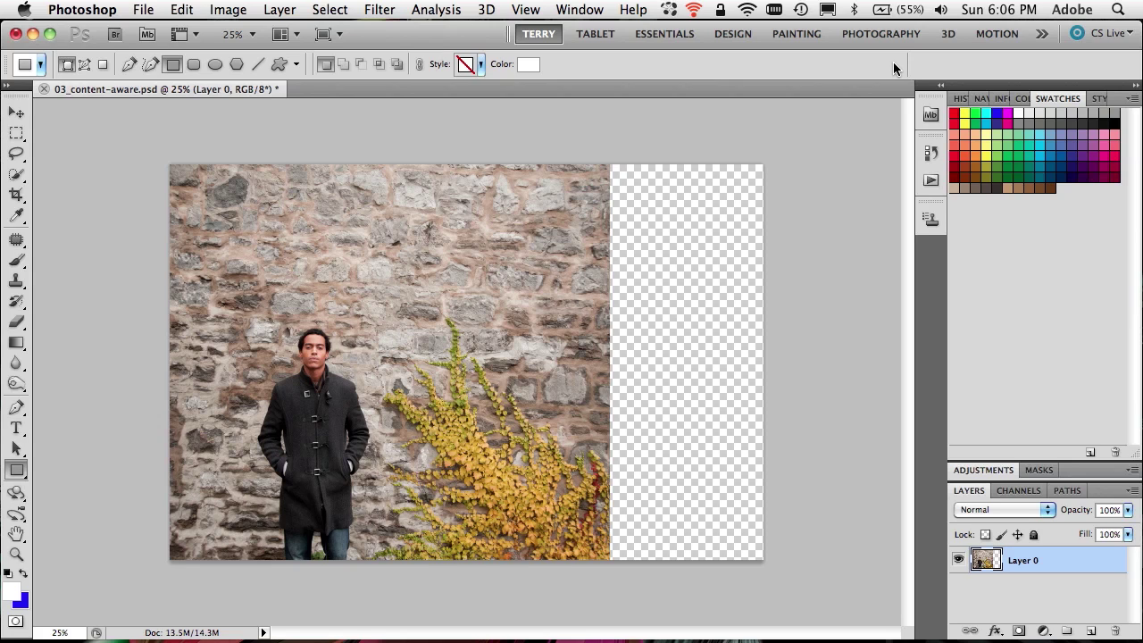
# - Draw a loose Lasso outline around the man standing before the wall
pyautogui.click(16, 155)
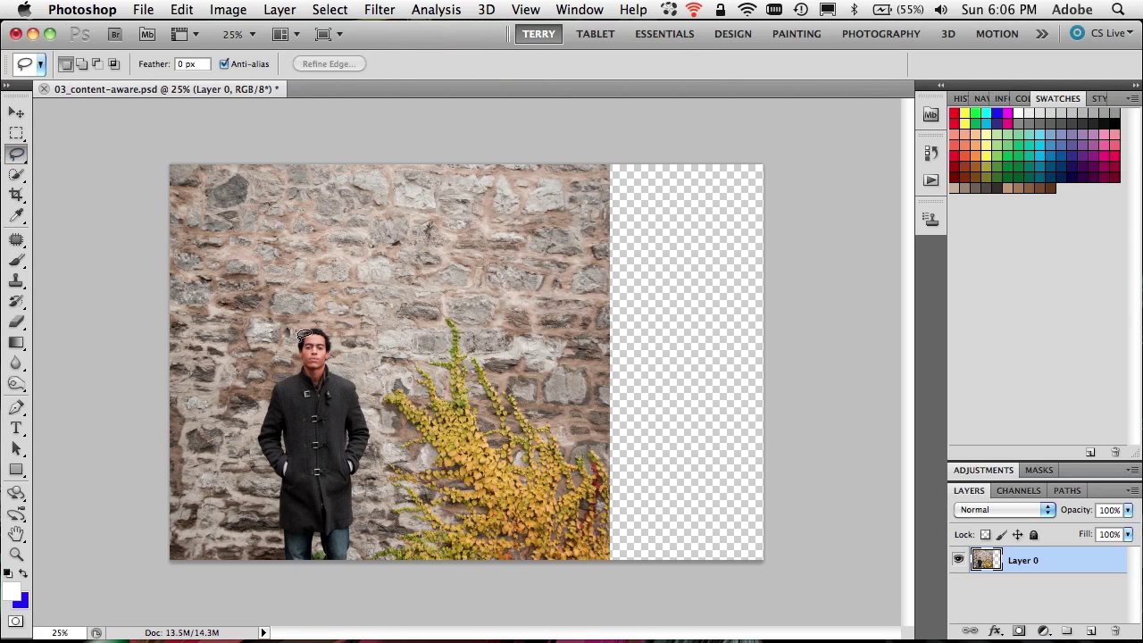
pyautogui.moveTo(298, 336)
pyautogui.mouseDown()
pyautogui.moveTo(299, 359)
pyautogui.moveTo(271, 376)
pyautogui.moveTo(262, 405)
pyautogui.moveTo(276, 547)
pyautogui.moveTo(283, 536)
pyautogui.moveTo(281, 550)
pyautogui.moveTo(318, 573)
pyautogui.moveTo(357, 578)
pyautogui.moveTo(383, 416)
pyautogui.moveTo(352, 333)
pyautogui.moveTo(324, 309)
pyautogui.moveTo(303, 317)
pyautogui.mouseUp()
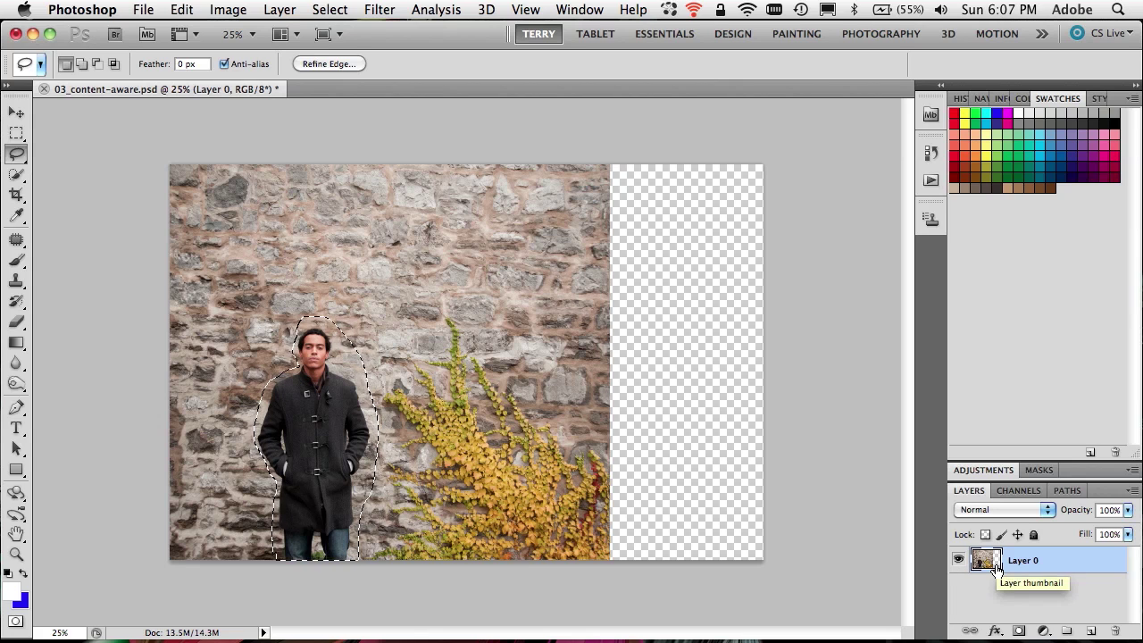
# - Delete the selected man, then undo to restore him
pyautogui.press('Delete')
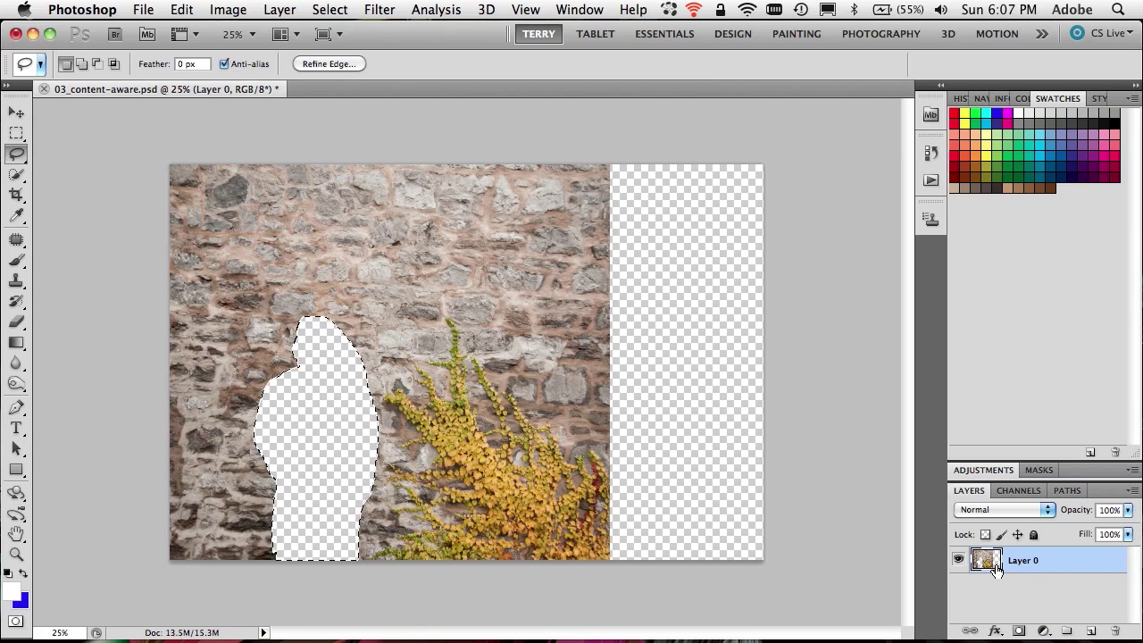
pyautogui.press('super+z')
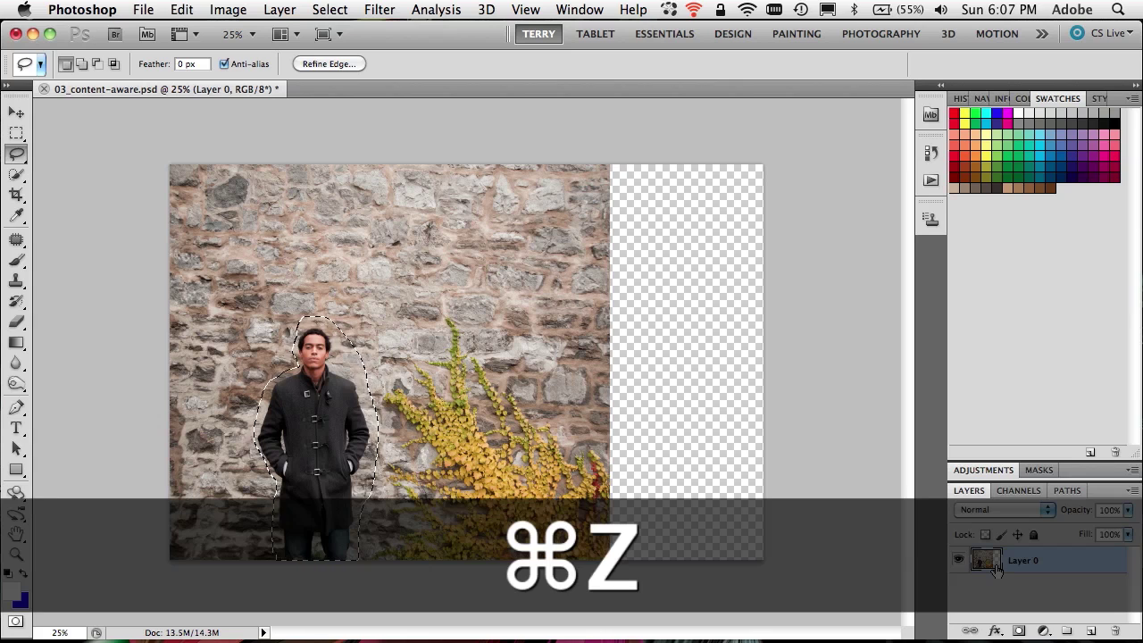
pyautogui.press('shift')
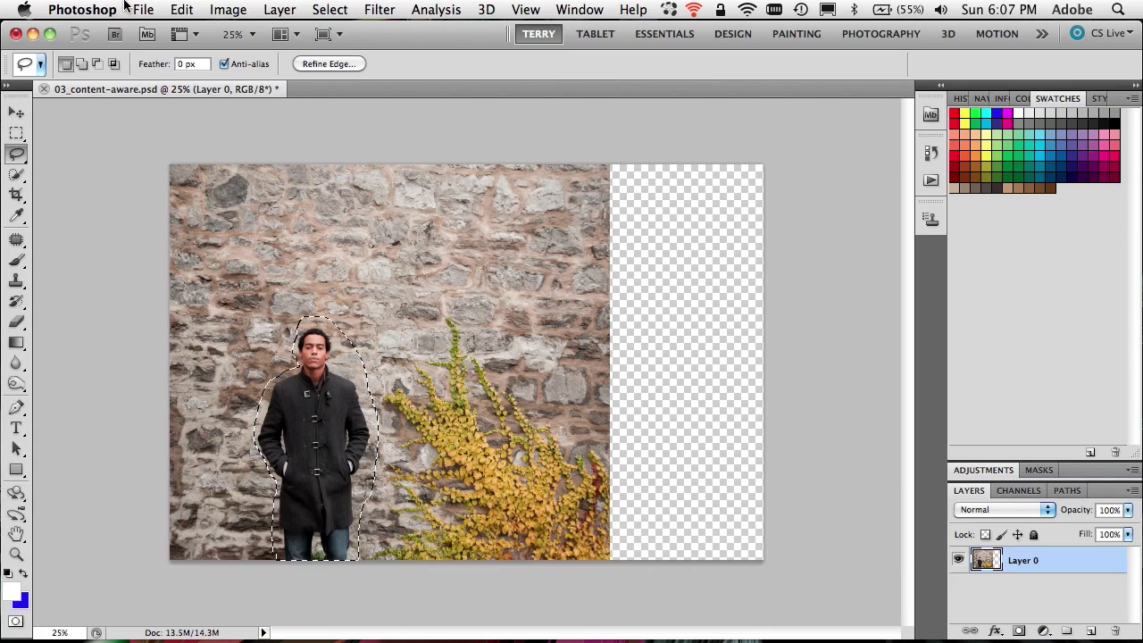
# - Apply Edit > Fill with Content-Aware, replacing the man with stone wall and ivy
pyautogui.click(181, 9)
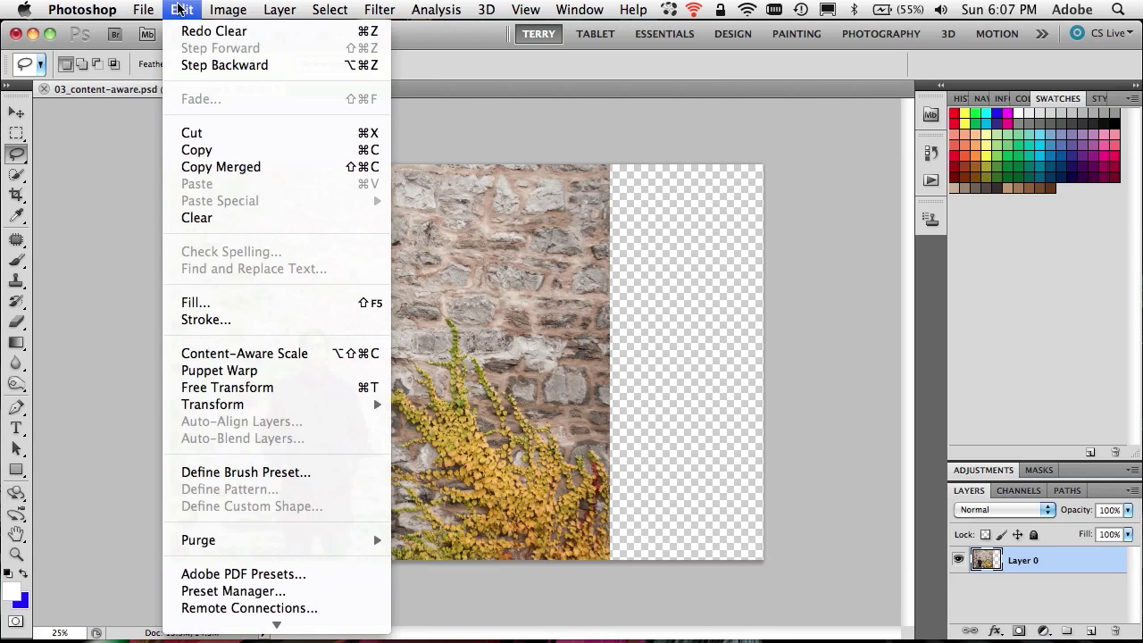
pyautogui.click(288, 313)
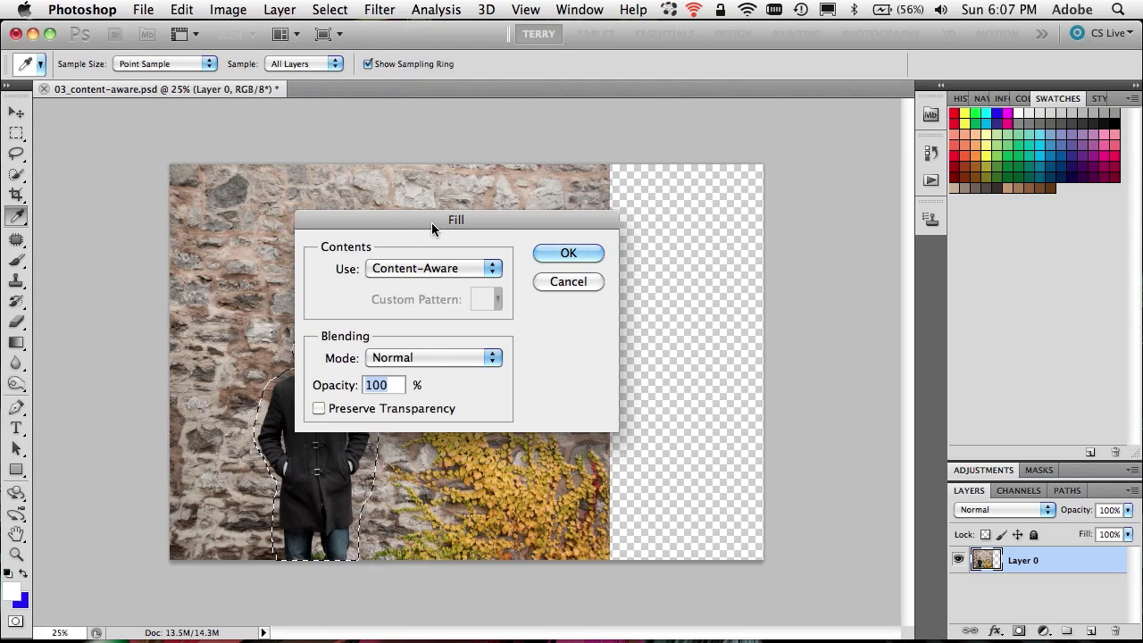
pyautogui.moveTo(431, 223); pyautogui.dragTo(532, 230)
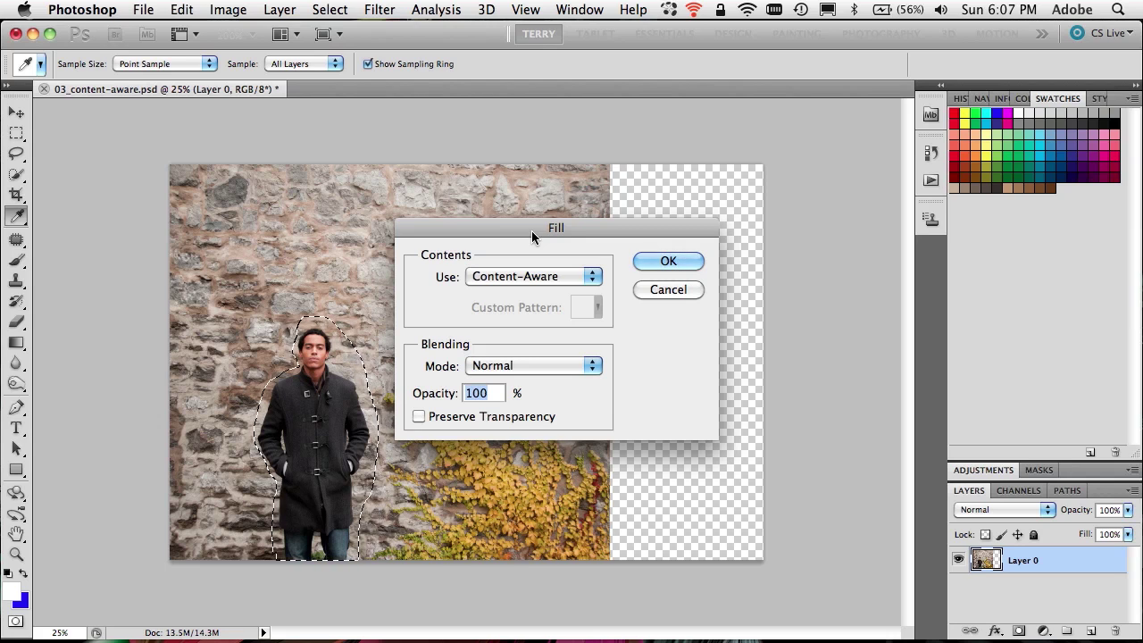
pyautogui.press('Return')
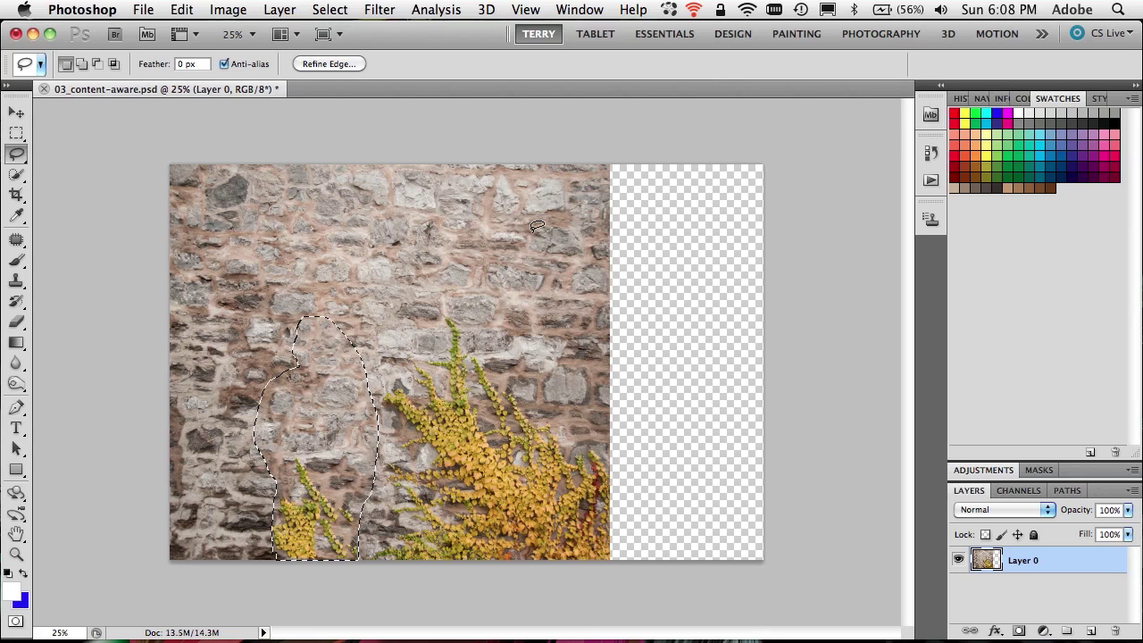
# - Undo the fill and deselect, then lasso a loose selection around the yellow ivy
pyautogui.press('super+z')
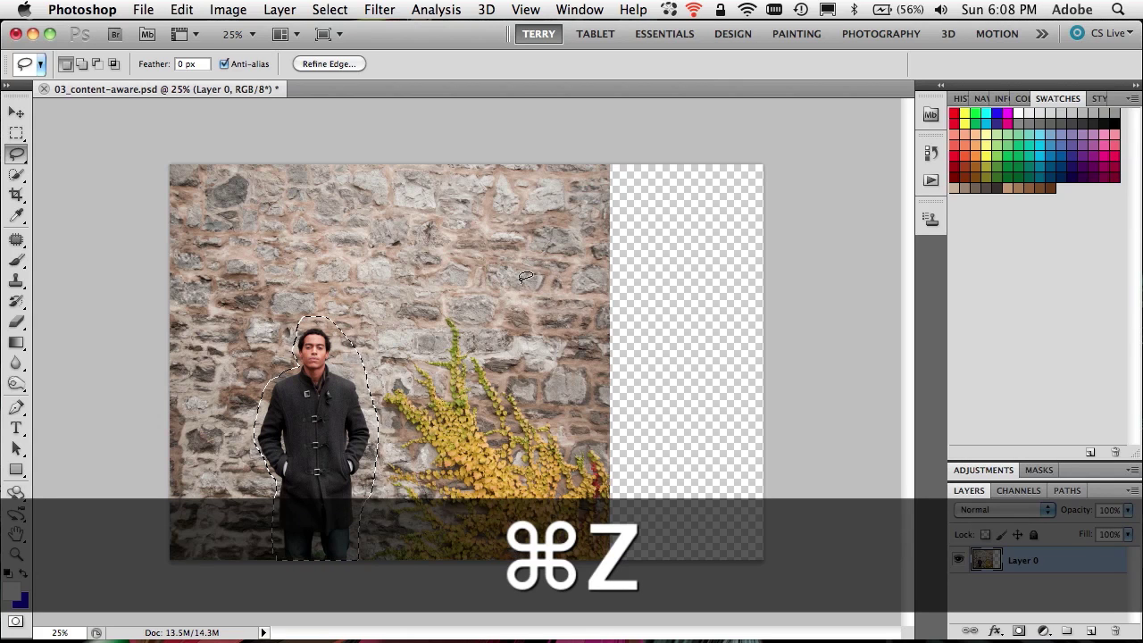
pyautogui.press('super+z')
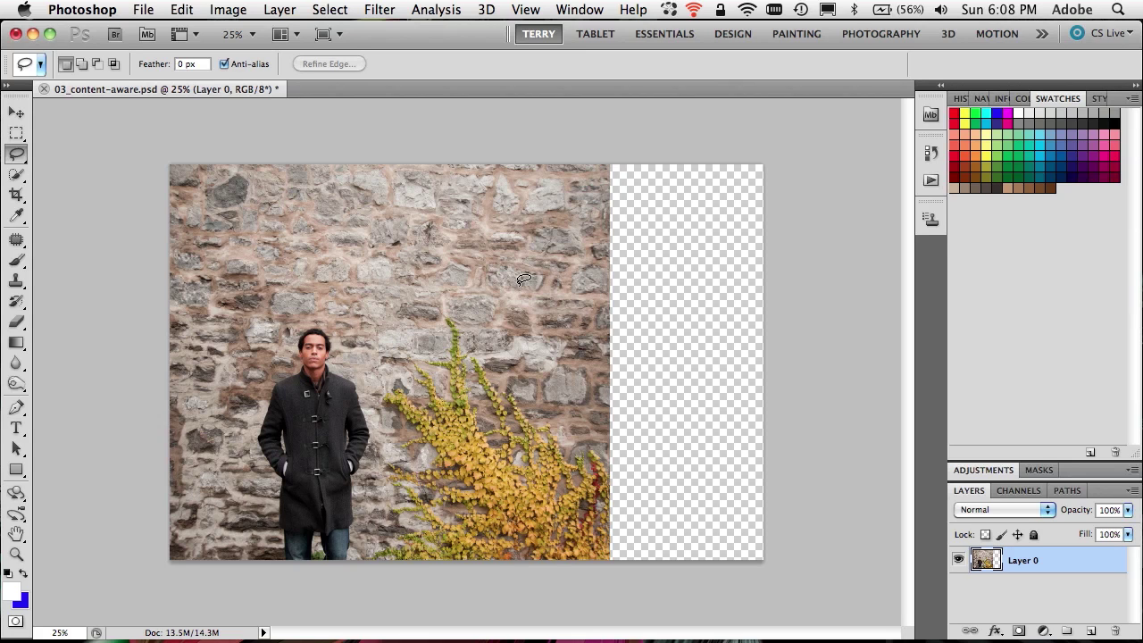
pyautogui.moveTo(430, 355)
pyautogui.mouseDown()
pyautogui.moveTo(438, 311)
pyautogui.moveTo(468, 303)
pyautogui.moveTo(617, 447)
pyautogui.moveTo(624, 536)
pyautogui.moveTo(589, 584)
pyautogui.moveTo(475, 595)
pyautogui.moveTo(377, 575)
pyautogui.moveTo(375, 539)
pyautogui.moveTo(396, 499)
pyautogui.moveTo(385, 466)
pyautogui.moveTo(411, 449)
pyautogui.moveTo(379, 398)
pyautogui.moveTo(383, 378)
pyautogui.moveTo(439, 311)
pyautogui.mouseUp()
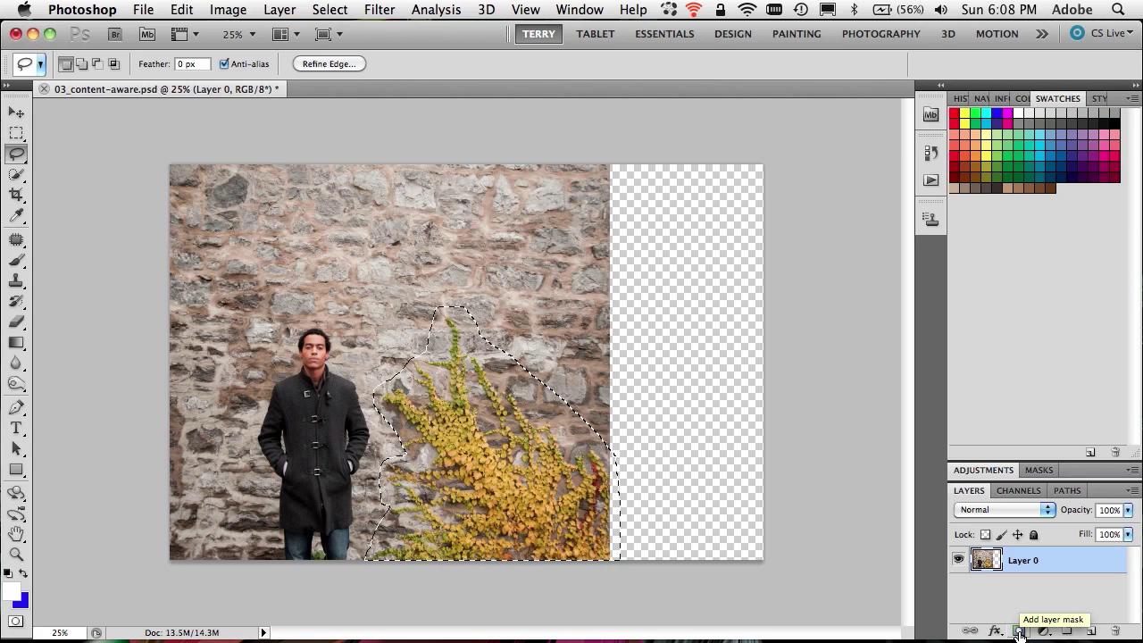
# - Add a hide-selection layer mask on Layer 0 over the ivy, then target the photo pixels
pyautogui.press('alt')
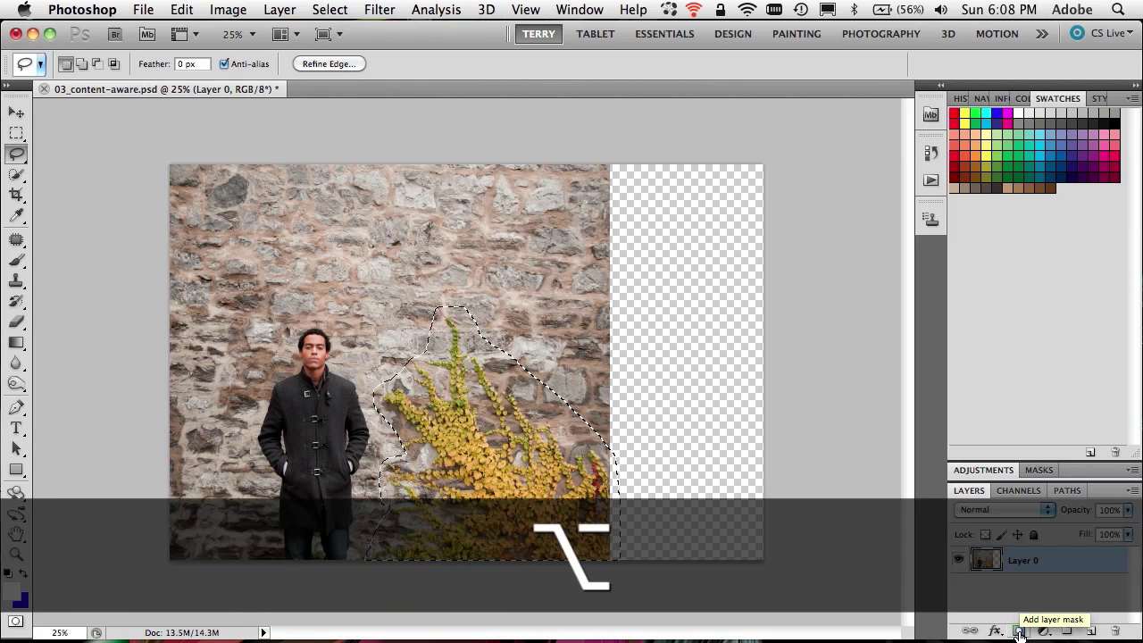
pyautogui.keyDown('alt'); pyautogui.click(1019, 632); pyautogui.keyUp('alt')
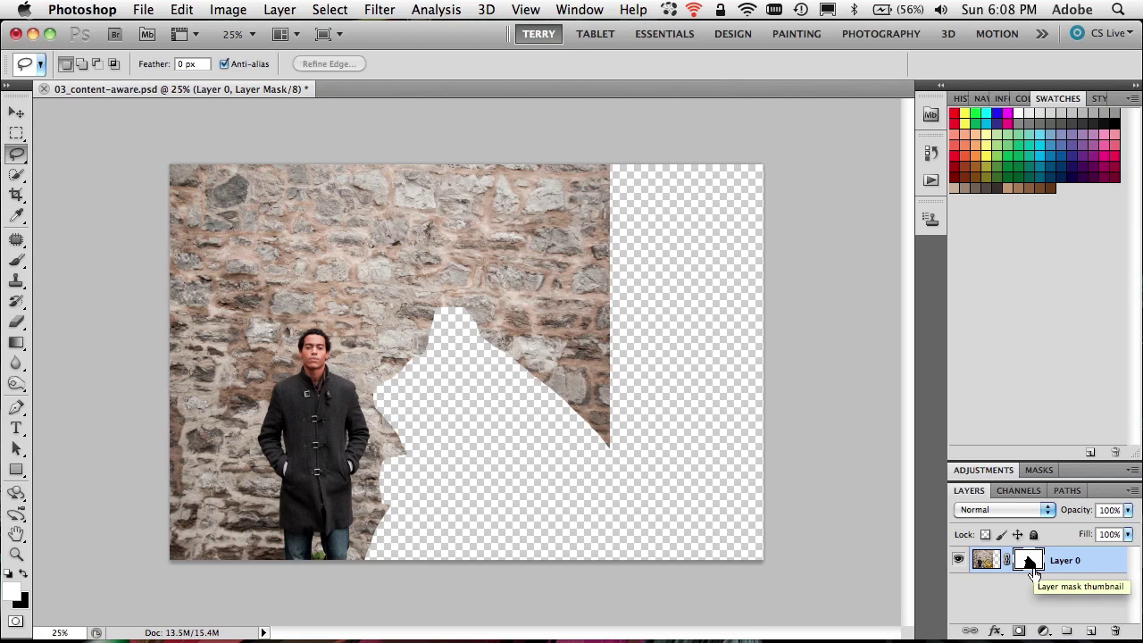
pyautogui.click(986, 561)
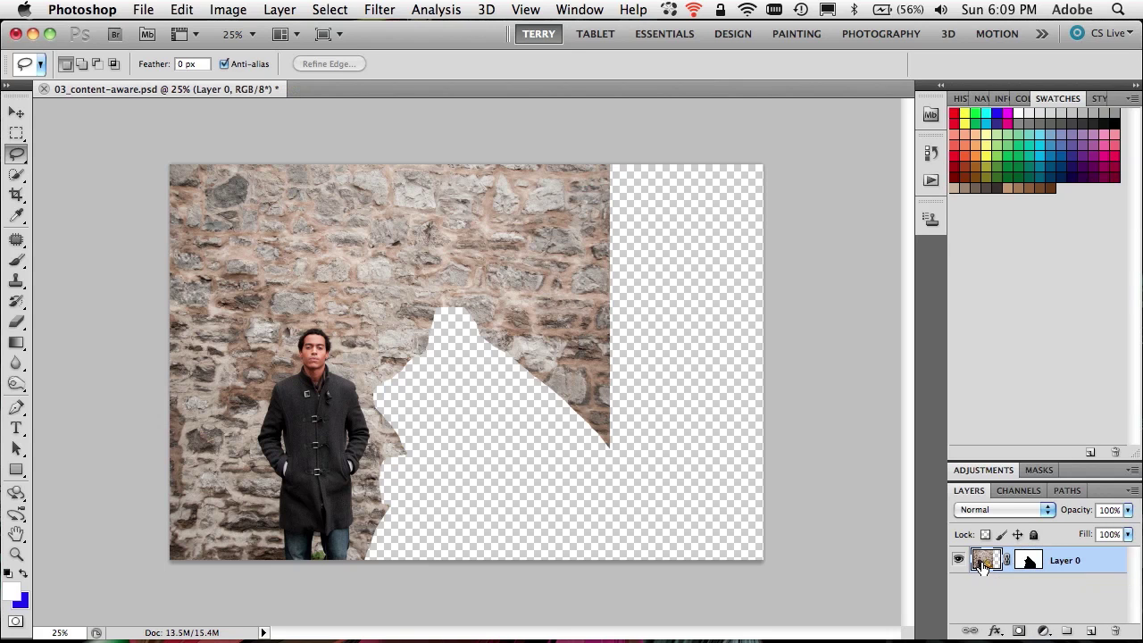
pyautogui.press('super+alt')
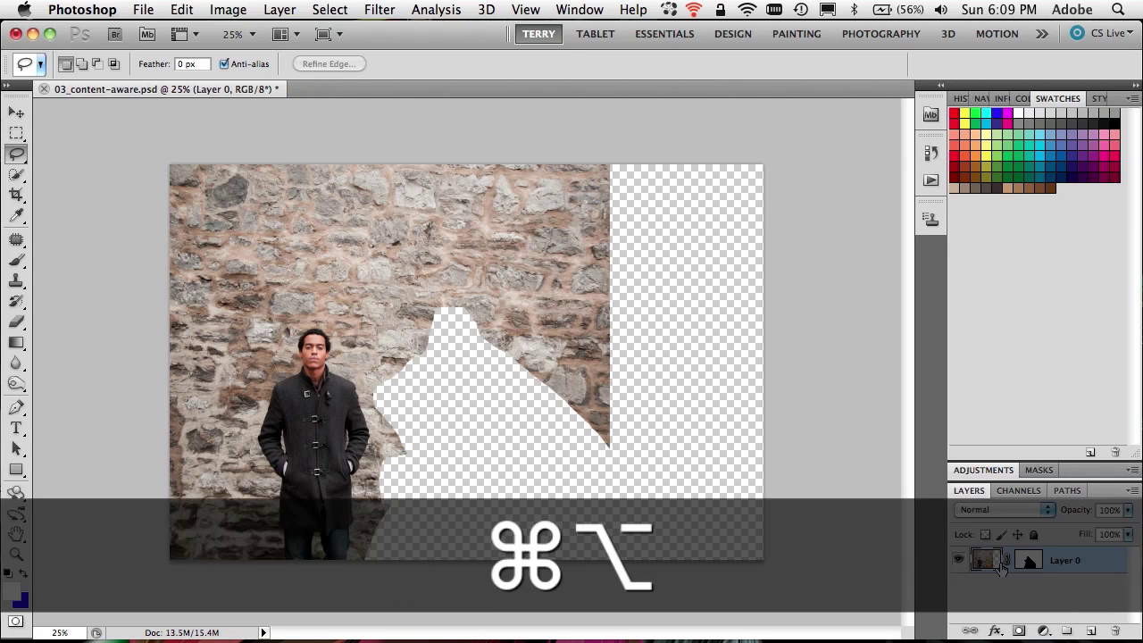
pyautogui.press('super+alt+equal')
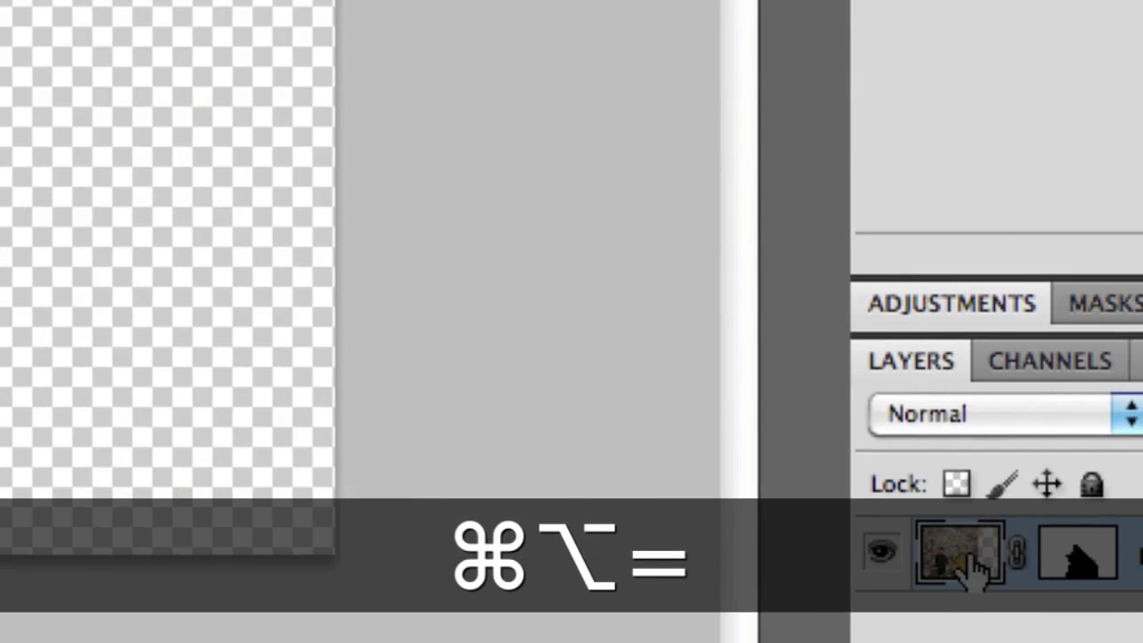
pyautogui.press('super+alt+minus')
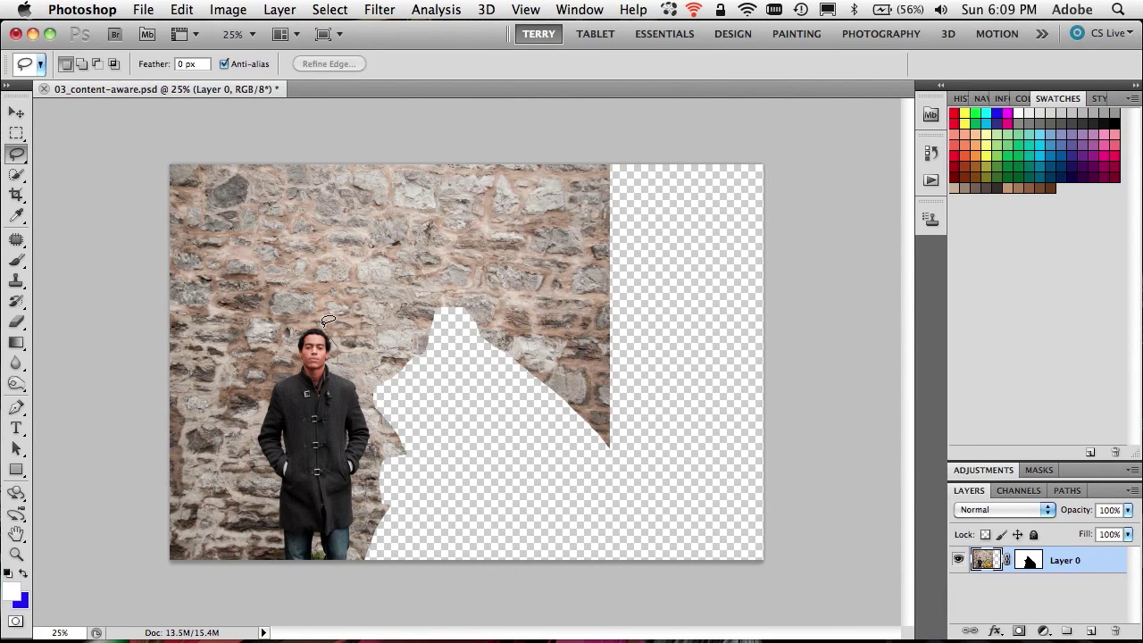
# - Lasso around the man and apply a Content-Aware fill to replace him with stone wall
pyautogui.moveTo(317, 317)
pyautogui.mouseDown()
pyautogui.moveTo(294, 369)
pyautogui.moveTo(257, 380)
pyautogui.moveTo(250, 398)
pyautogui.moveTo(254, 447)
pyautogui.moveTo(272, 471)
pyautogui.moveTo(284, 567)
pyautogui.moveTo(326, 578)
pyautogui.moveTo(350, 565)
pyautogui.moveTo(368, 452)
pyautogui.moveTo(405, 435)
pyautogui.moveTo(366, 448)
pyautogui.moveTo(370, 401)
pyautogui.moveTo(353, 367)
pyautogui.moveTo(336, 340)
pyautogui.mouseUp()
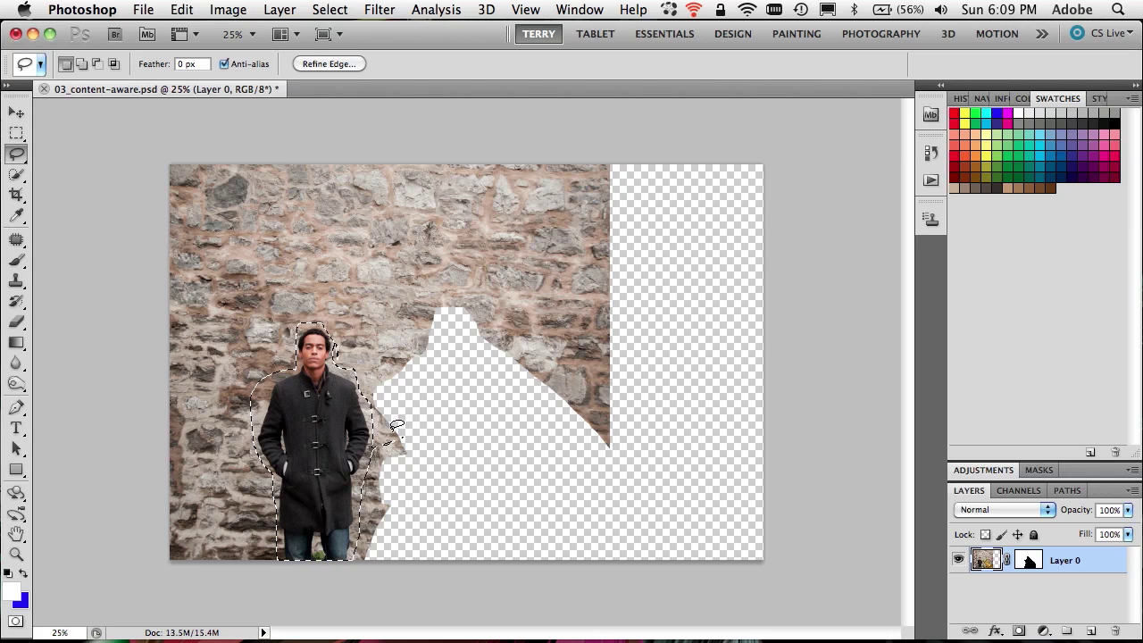
pyautogui.press('alt')
pyautogui.hotkey('shift', 'BackSpace')
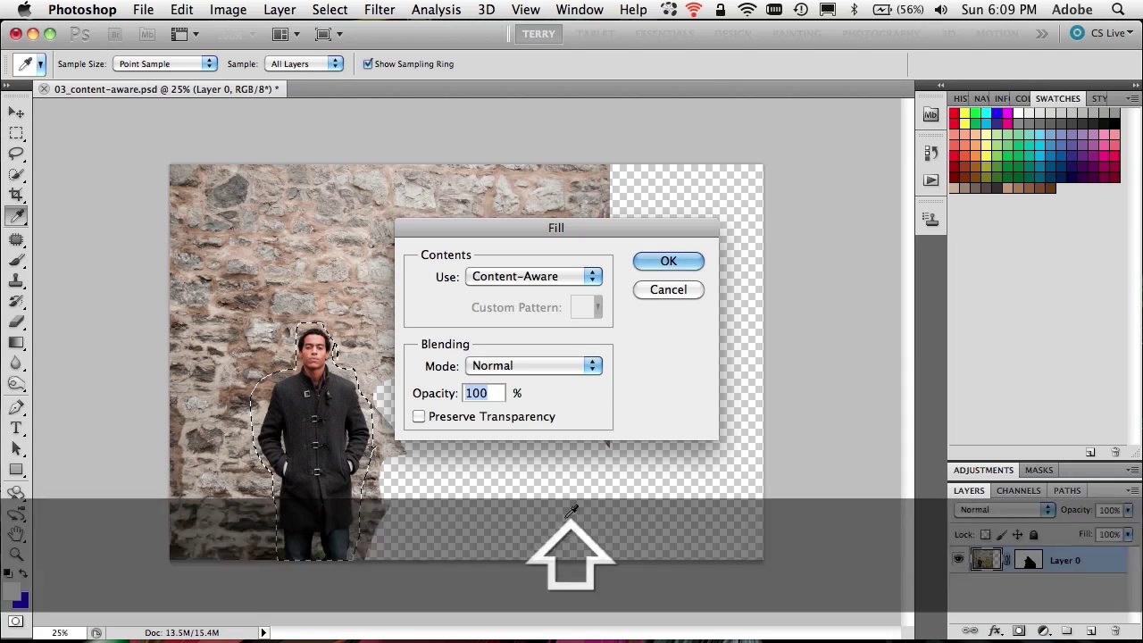
pyautogui.press('Return')
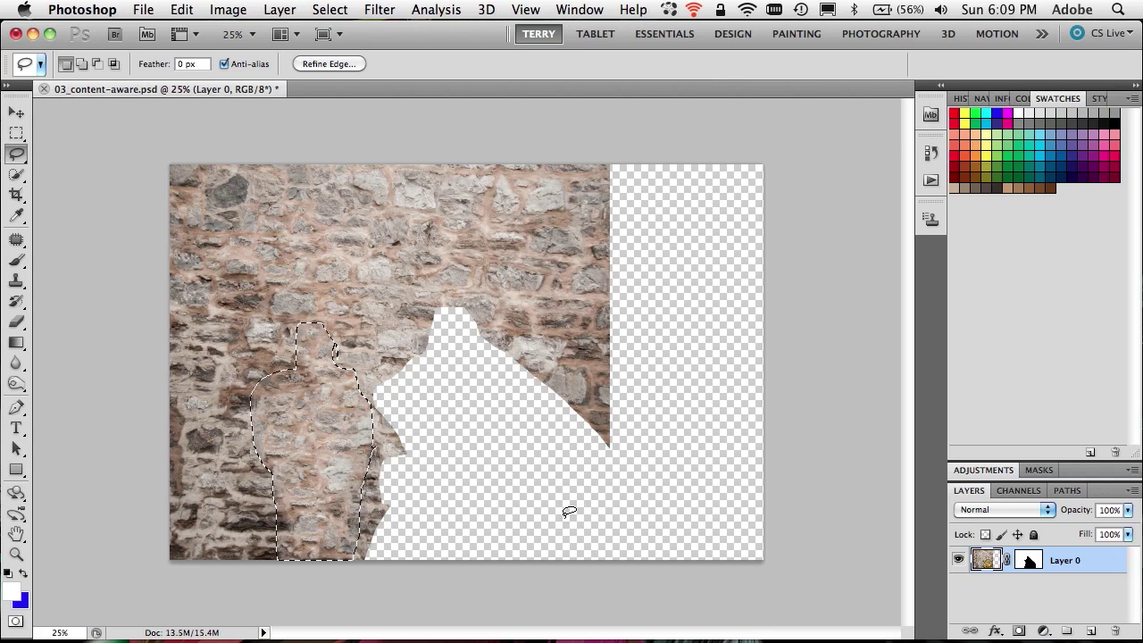
# - Deselect, then delete Layer 0's temporary layer mask so the ivy shows again
pyautogui.press('super+d')
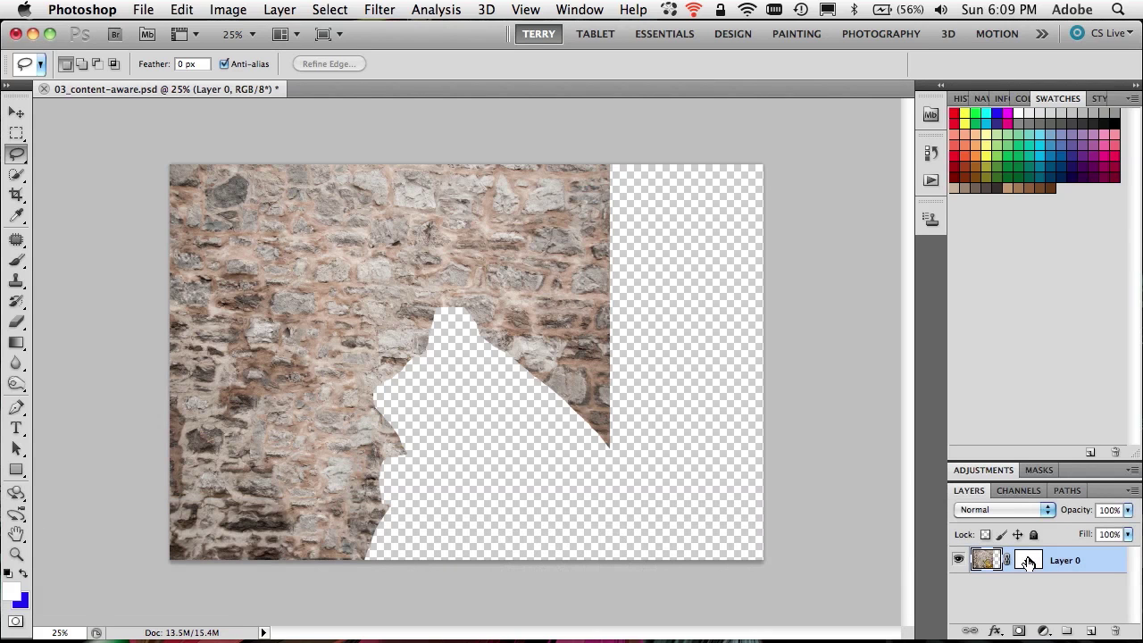
pyautogui.rightClick(1029, 561)
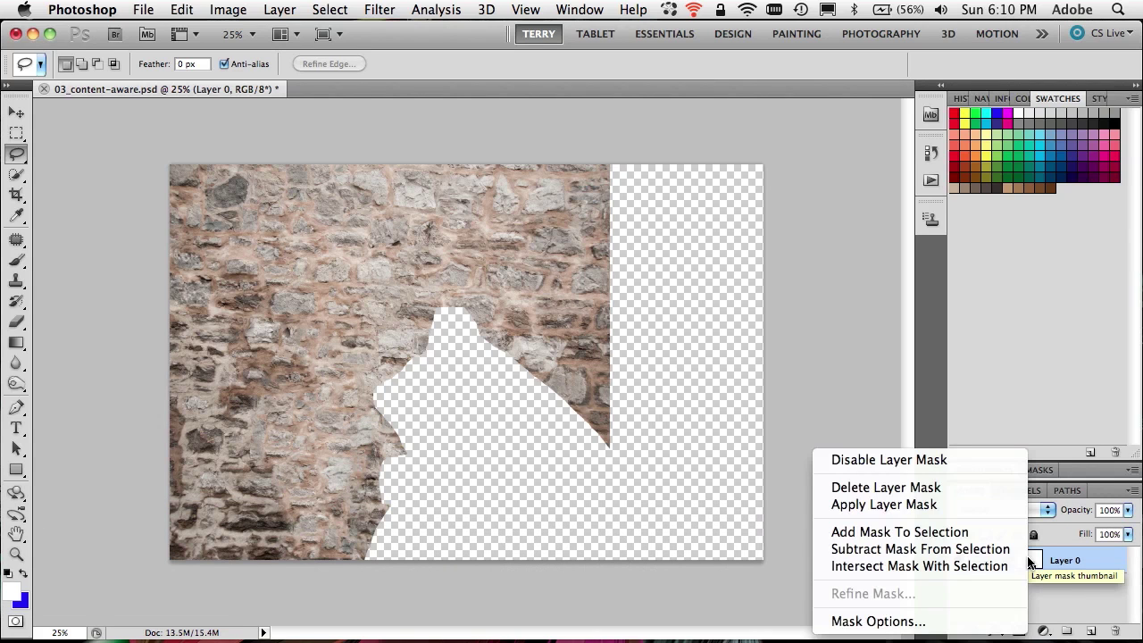
pyautogui.click(969, 491)
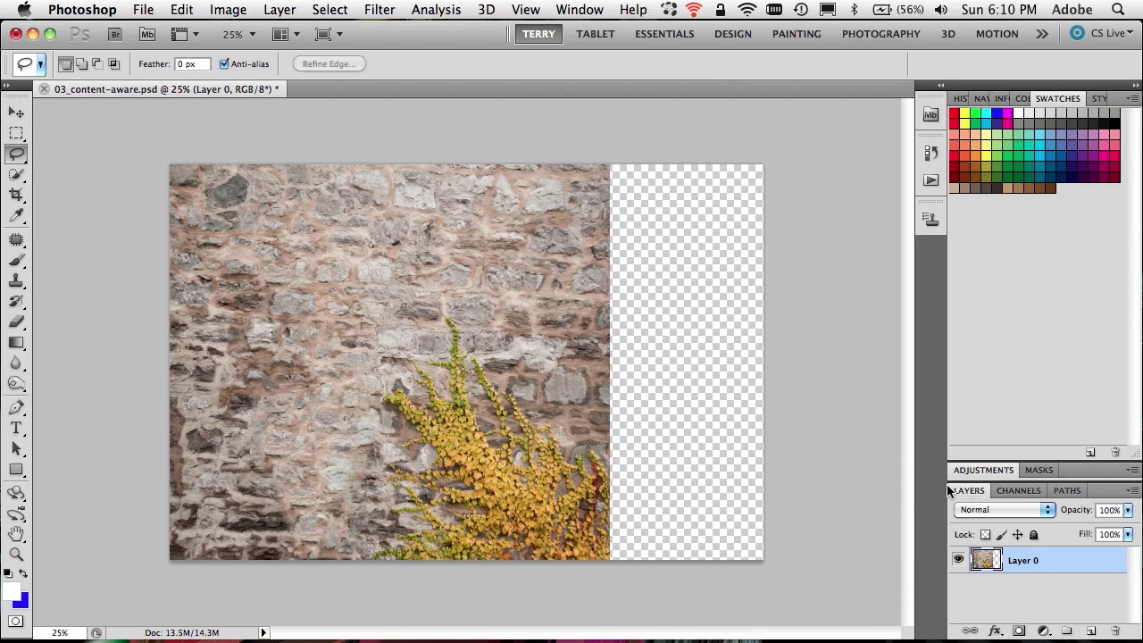
# - Crop the canvas to the wall-and-ivy photo, excluding the transparent right strip
pyautogui.press('c')
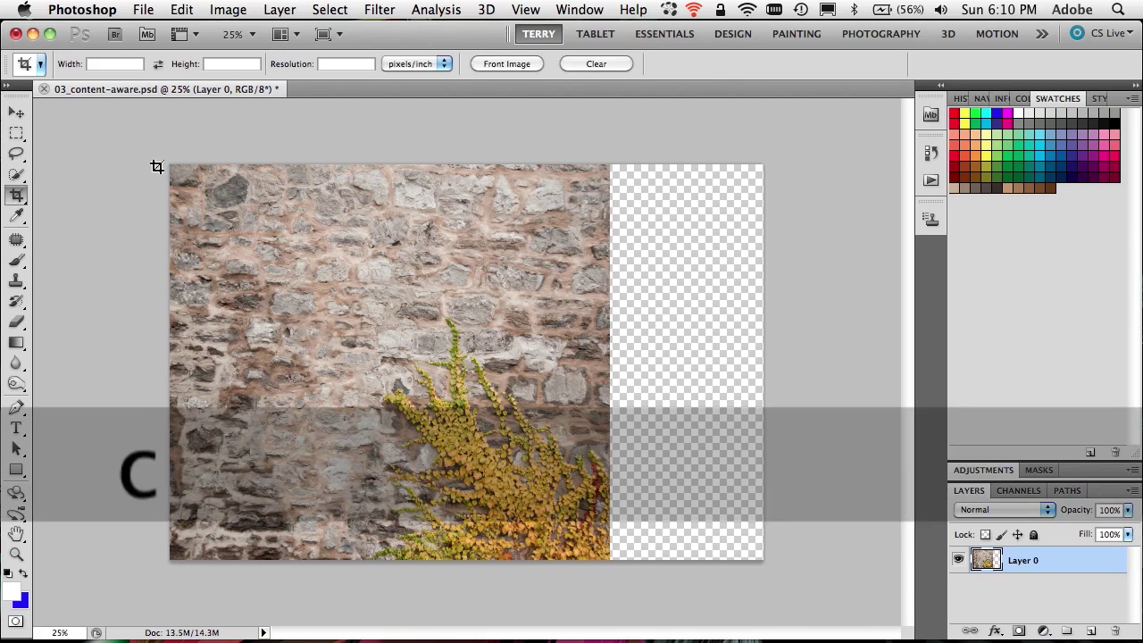
pyautogui.moveTo(167, 161)
pyautogui.mouseDown()
pyautogui.moveTo(294, 332)
pyautogui.moveTo(531, 566)
pyautogui.moveTo(615, 592)
pyautogui.moveTo(609, 586)
pyautogui.mouseUp()
pyautogui.press('Return')
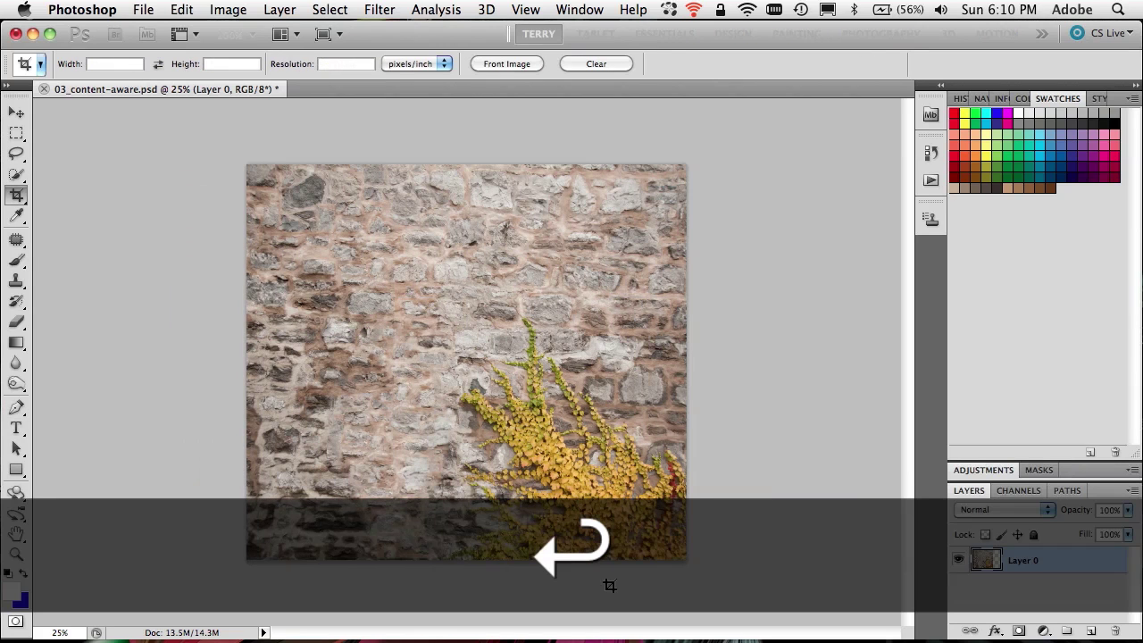